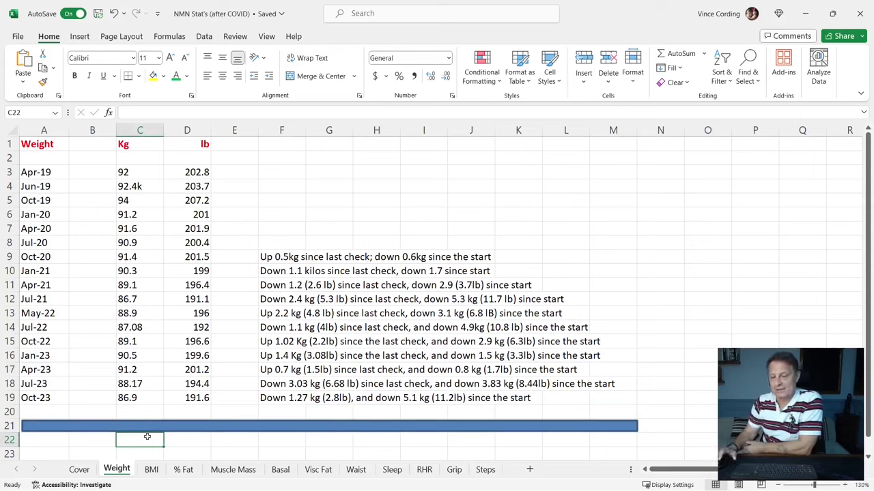
On the BMI sheet, move the blue bar down to row 21 to uncover the Oct-23 row.
{"action": "left_click", "coordinate": [152, 470]}
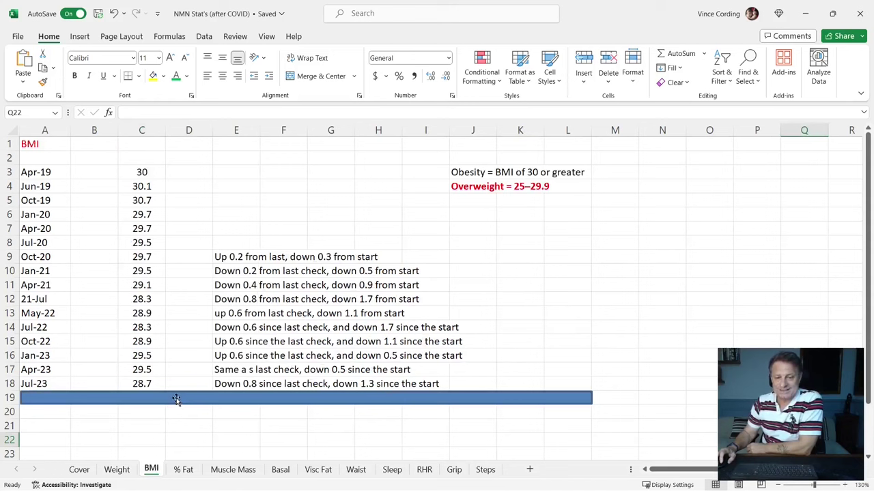
{"action": "left_click_drag", "start_coordinate": [176, 400], "coordinate": [177, 423]}
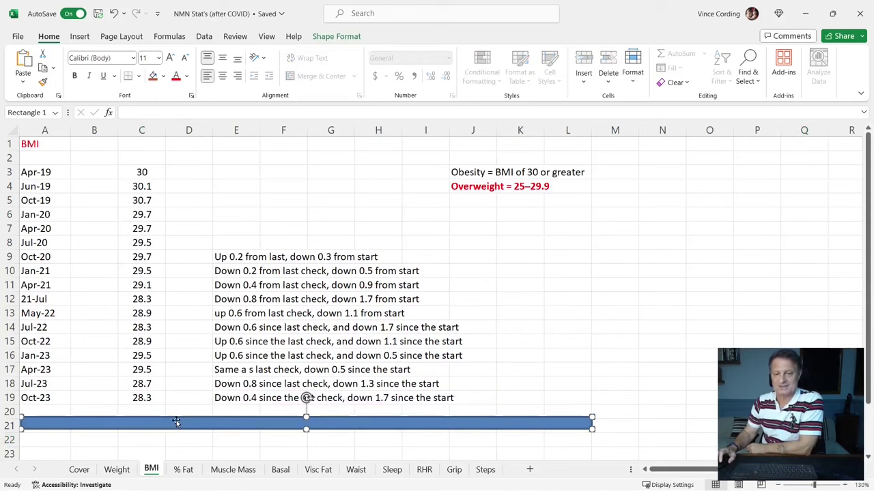
{"action": "left_click", "coordinate": [703, 429]}
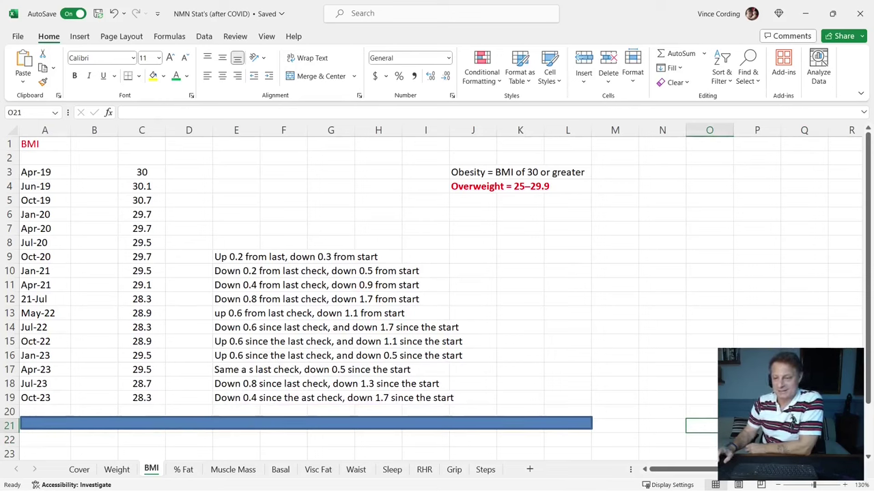
{"action": "left_click", "coordinate": [804, 440]}
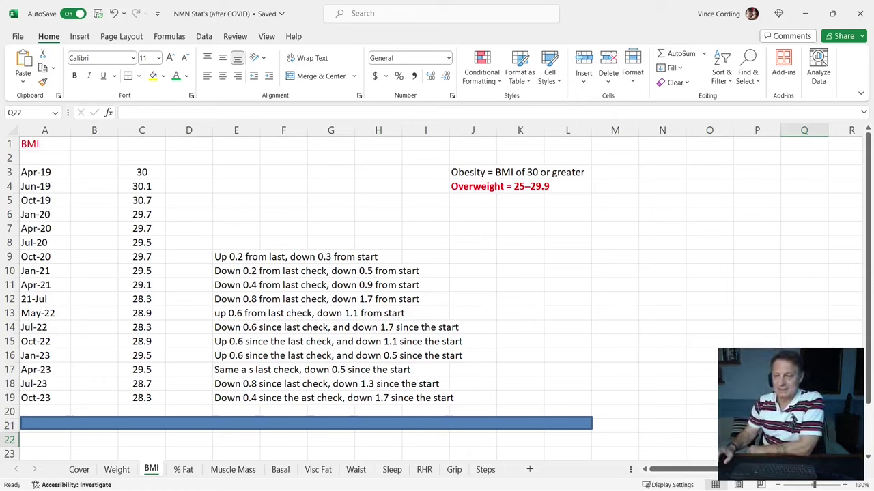
{"action": "left_click", "coordinate": [757, 439]}
{"action": "left_click", "coordinate": [804, 439]}
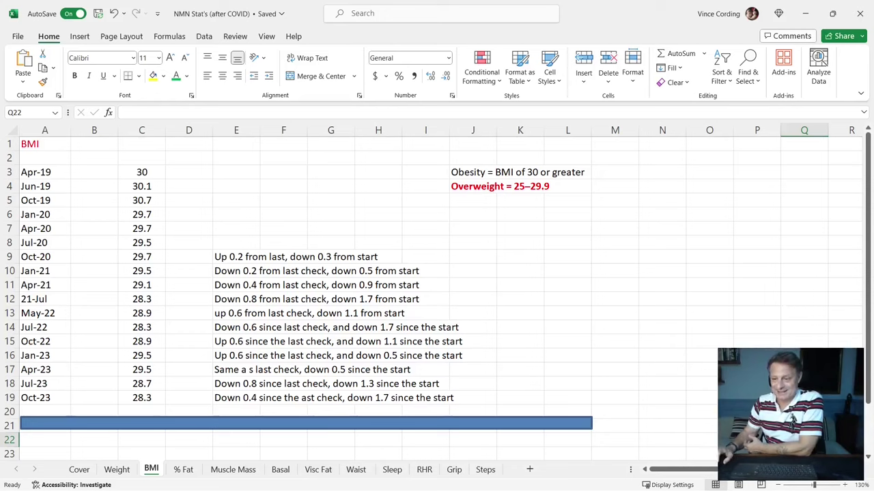
{"action": "left_click", "coordinate": [851, 440]}
{"action": "left_click", "coordinate": [804, 425]}
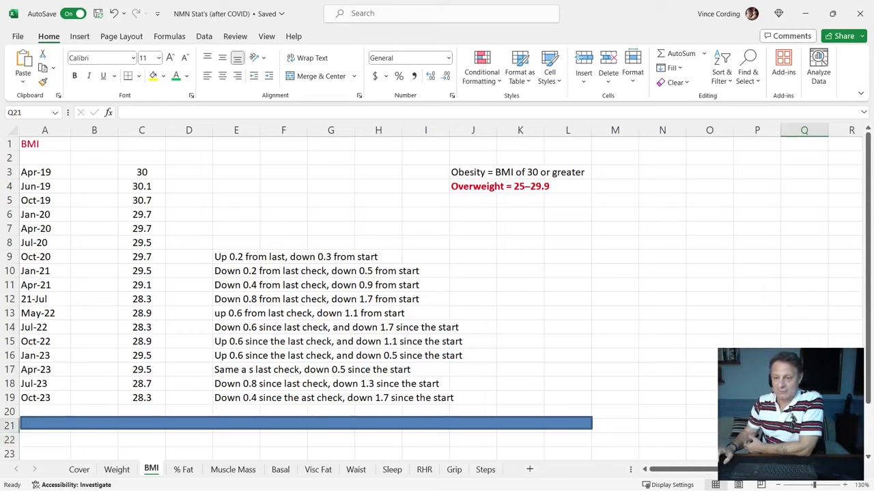
{"action": "left_click", "coordinate": [804, 440]}
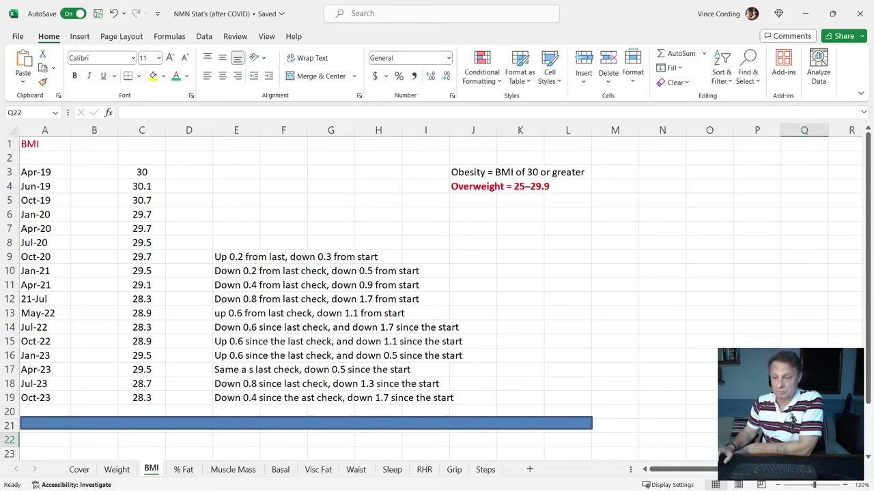
{"action": "left_click", "coordinate": [851, 439]}
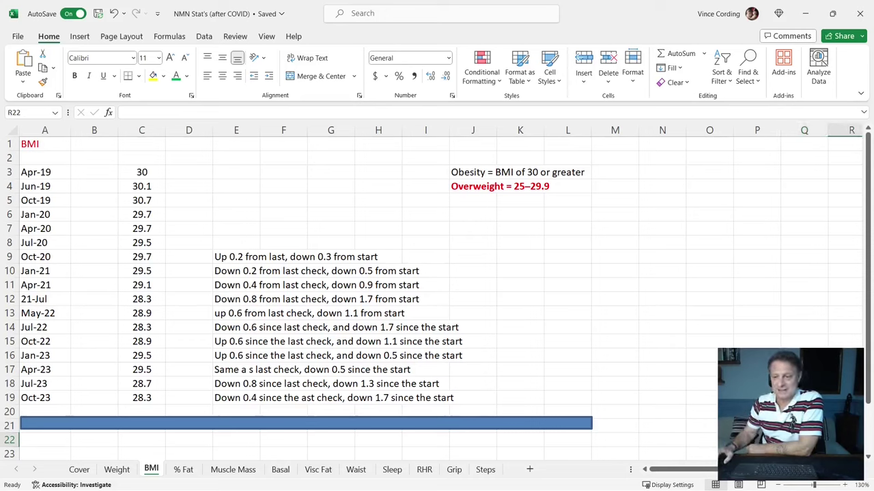
{"action": "left_click", "coordinate": [804, 439]}
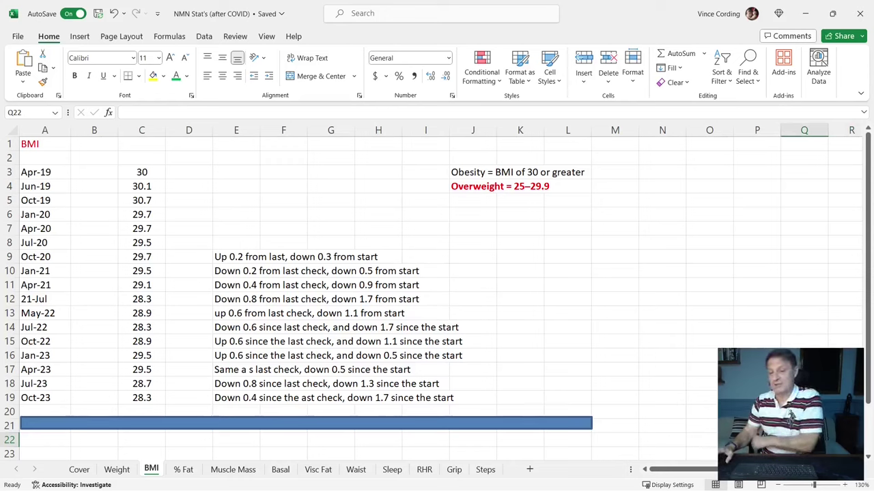
{"action": "left_click", "coordinate": [851, 439]}
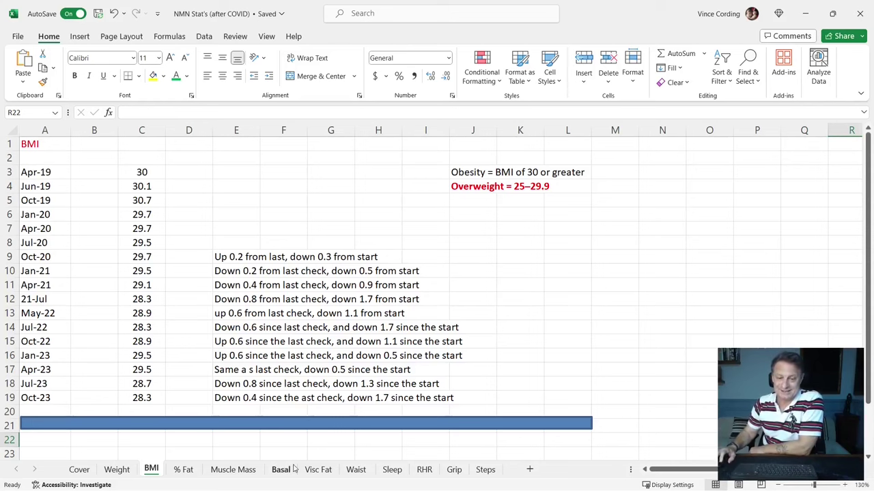
On the % Fat sheet, move the blue bar down to row 22 to uncover the Oct-23 row.
{"action": "left_click", "coordinate": [183, 470]}
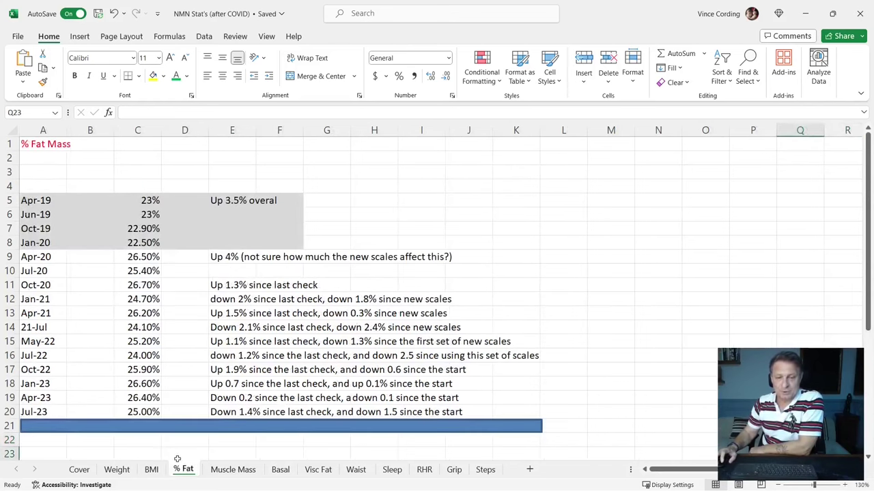
{"action": "left_click_drag", "start_coordinate": [145, 431], "coordinate": [147, 444]}
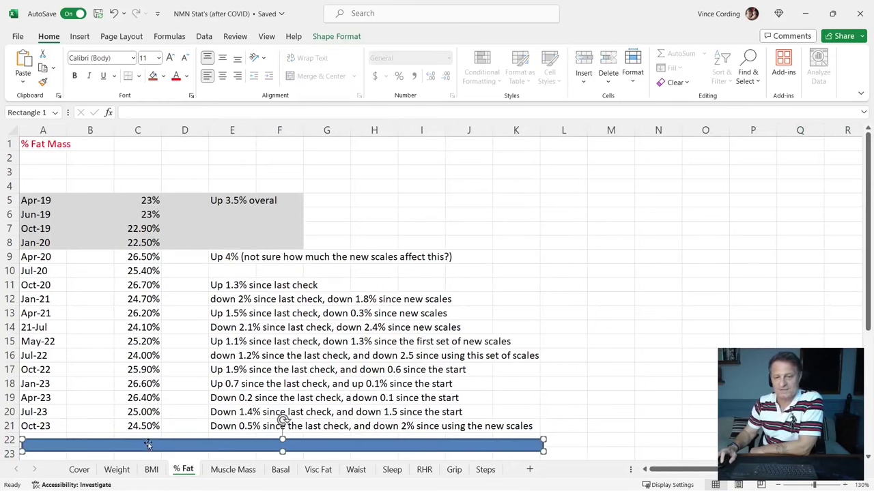
{"action": "left_click", "coordinate": [800, 440]}
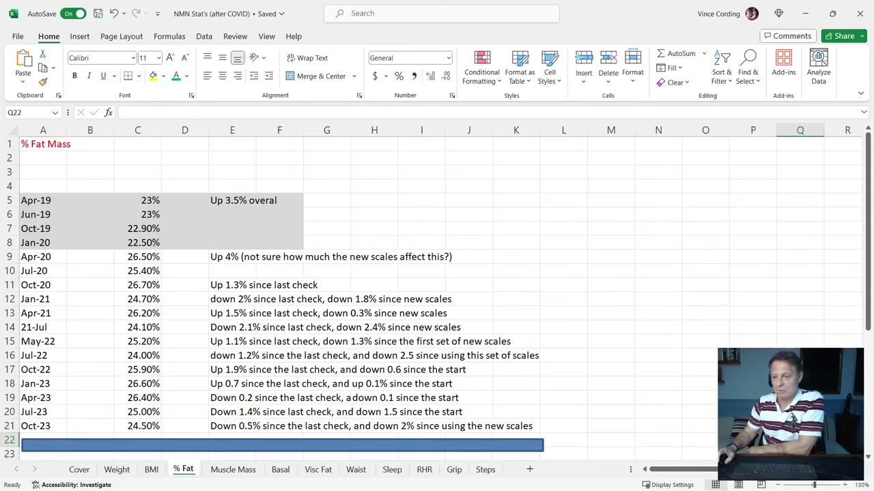
{"action": "left_click", "coordinate": [847, 440]}
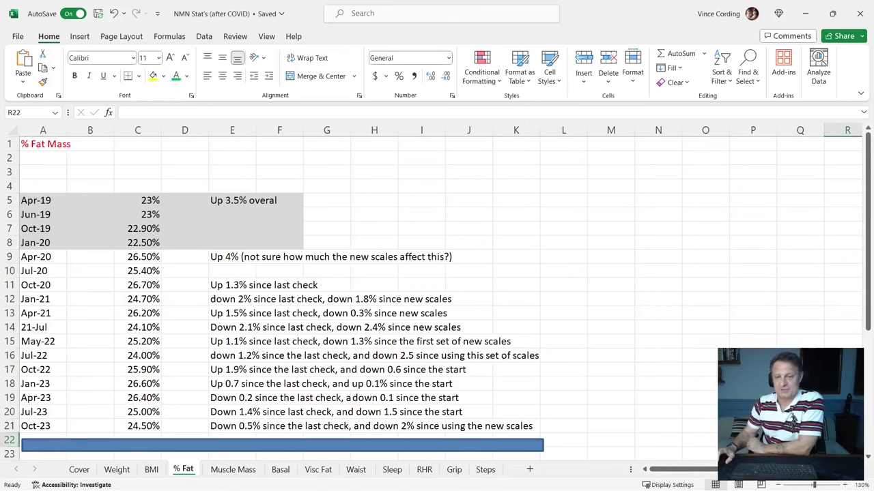
On the Muscle Mass sheet, move the blue bar down to rows 21–22 to uncover the Oct-23 row.
{"action": "left_click", "coordinate": [233, 470]}
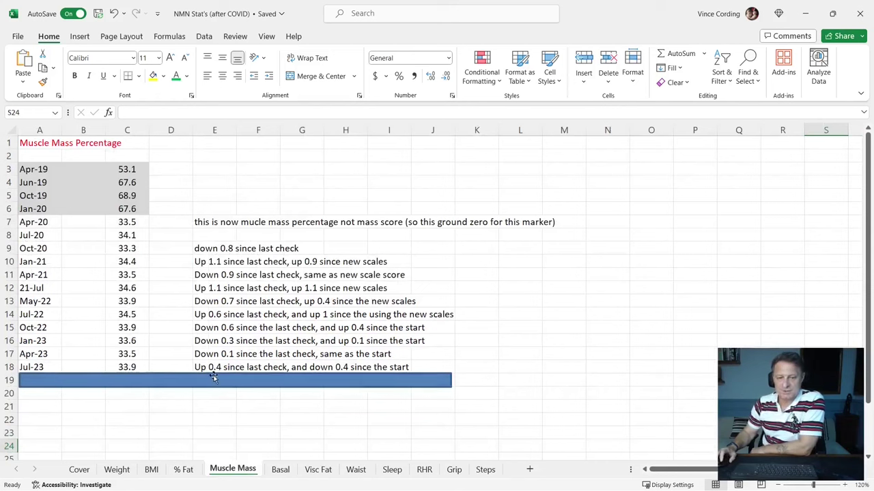
{"action": "left_click_drag", "start_coordinate": [226, 381], "coordinate": [233, 413]}
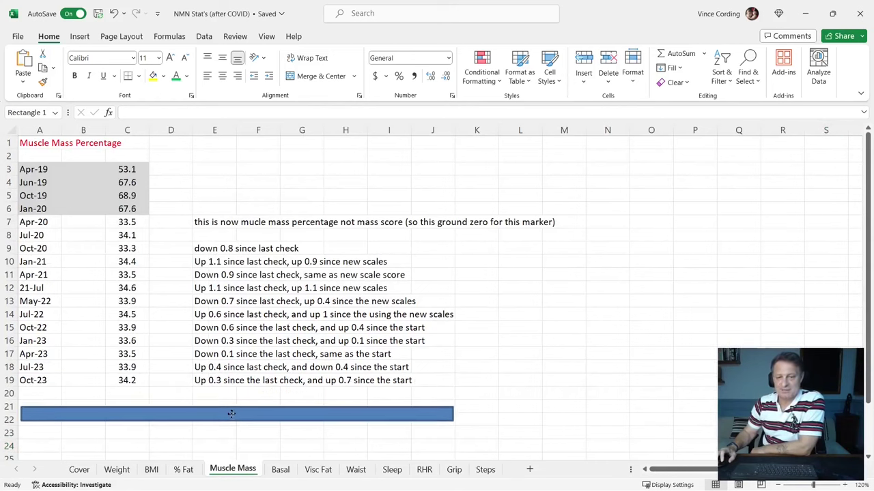
{"action": "left_click", "coordinate": [259, 445]}
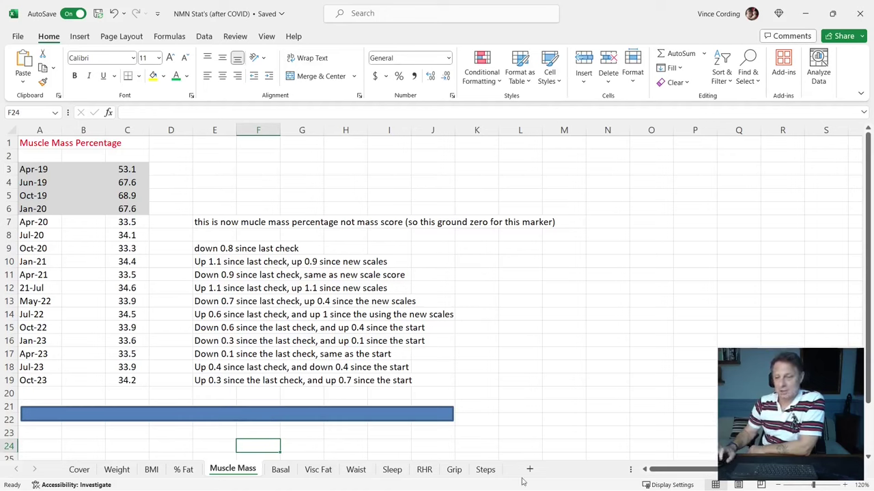
{"action": "left_click", "coordinate": [826, 432]}
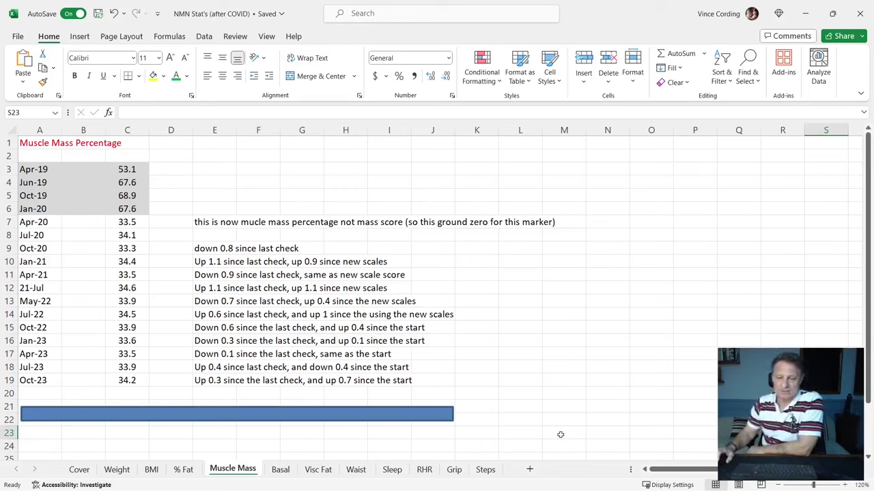
On the Basal sheet, uncover the Oct-23 row by moving the blue bar down and settling it on row 21.
{"action": "left_click", "coordinate": [280, 471]}
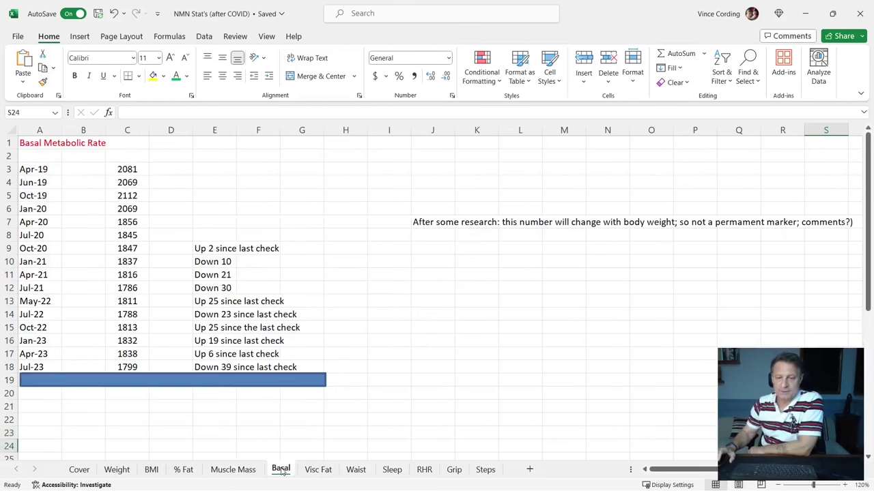
{"action": "left_click_drag", "start_coordinate": [200, 380], "coordinate": [203, 414]}
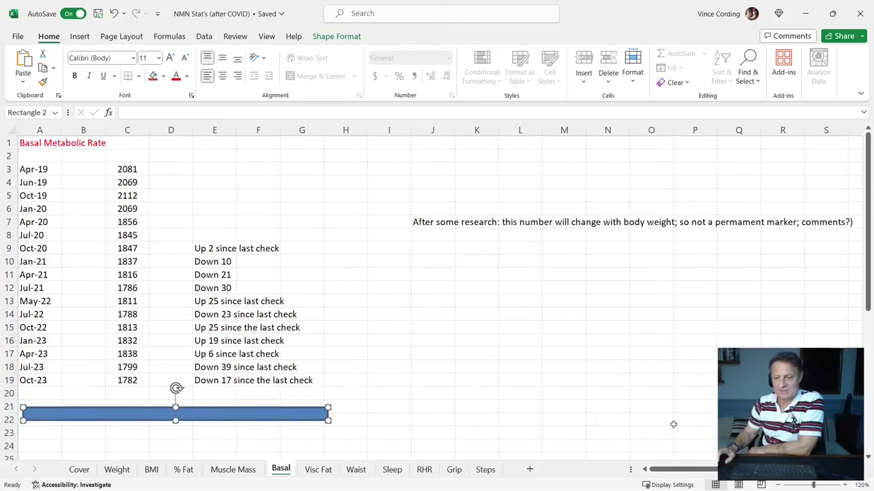
{"action": "left_click", "coordinate": [694, 437]}
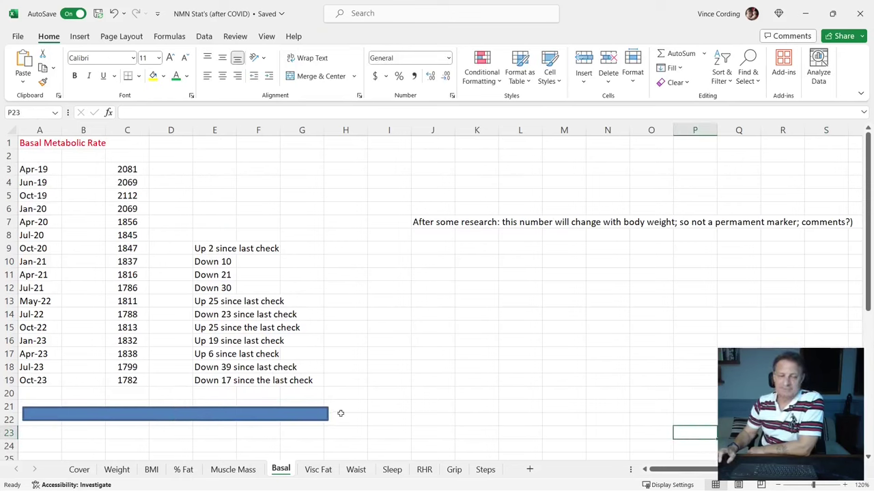
{"action": "left_click_drag", "start_coordinate": [315, 413], "coordinate": [311, 406]}
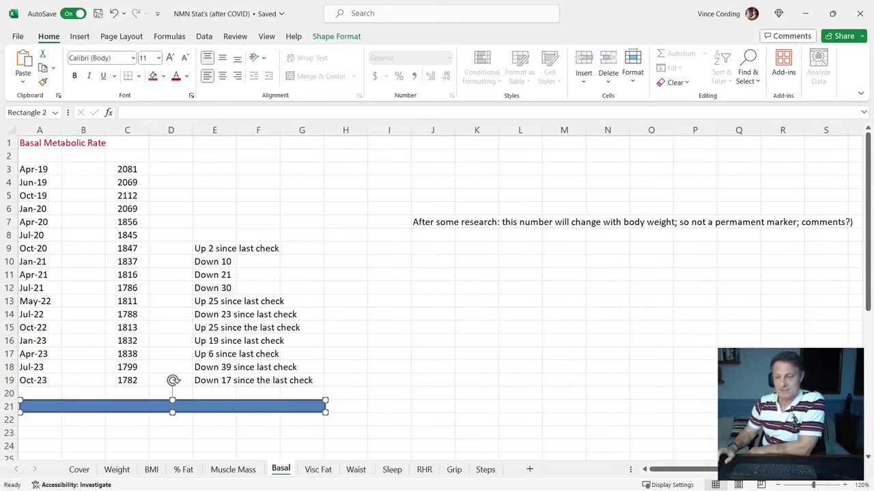
{"action": "left_click", "coordinate": [783, 433]}
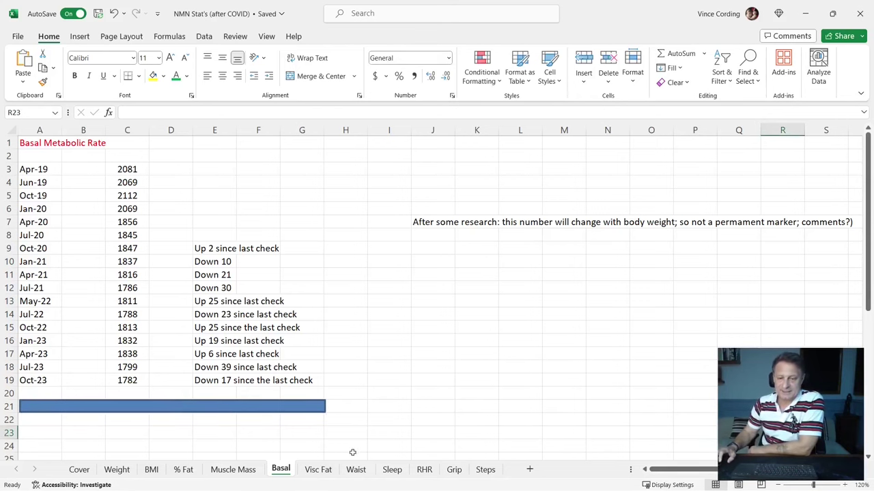
On the Visc Fat sheet, move the blue bar down to row 22 and highlight the levels from Jul-22 to Oct-23.
{"action": "left_click", "coordinate": [311, 471]}
{"action": "left_click_drag", "start_coordinate": [291, 416], "coordinate": [292, 441]}
{"action": "left_click_drag", "start_coordinate": [151, 343], "coordinate": [156, 413]}
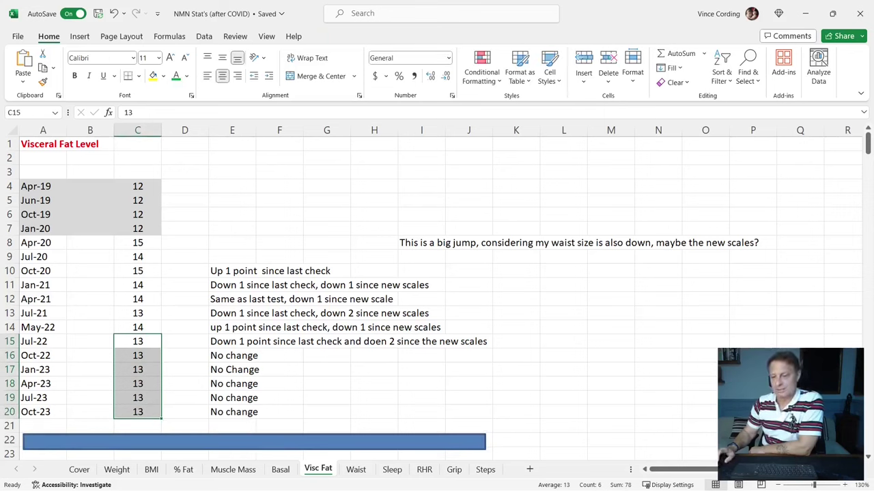
{"action": "left_click", "coordinate": [800, 426]}
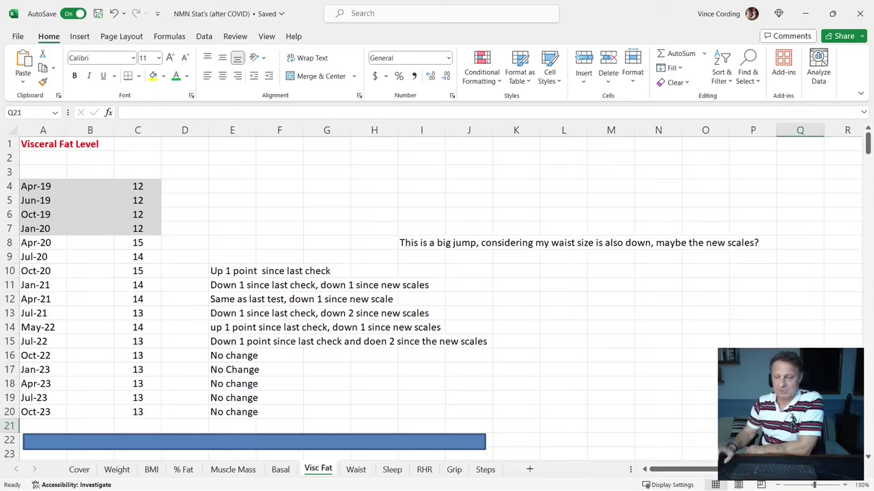
{"action": "left_click", "coordinate": [847, 440]}
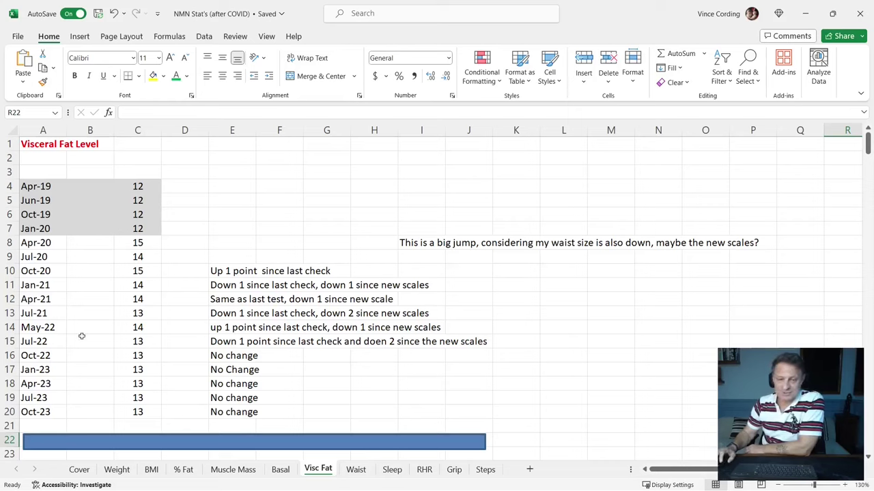
Point out the Jul-22 and Oct-23 visceral fat levels by selecting each cell in turn.
{"action": "left_click", "coordinate": [139, 341]}
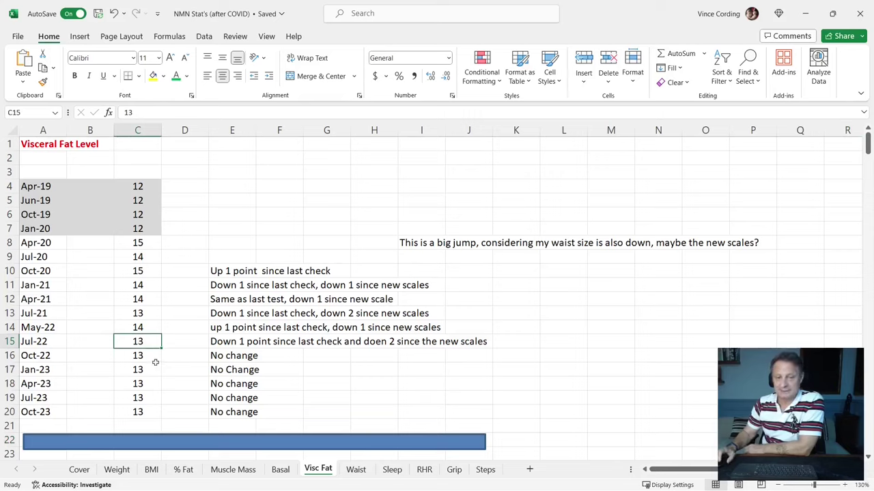
{"action": "left_click", "coordinate": [145, 411]}
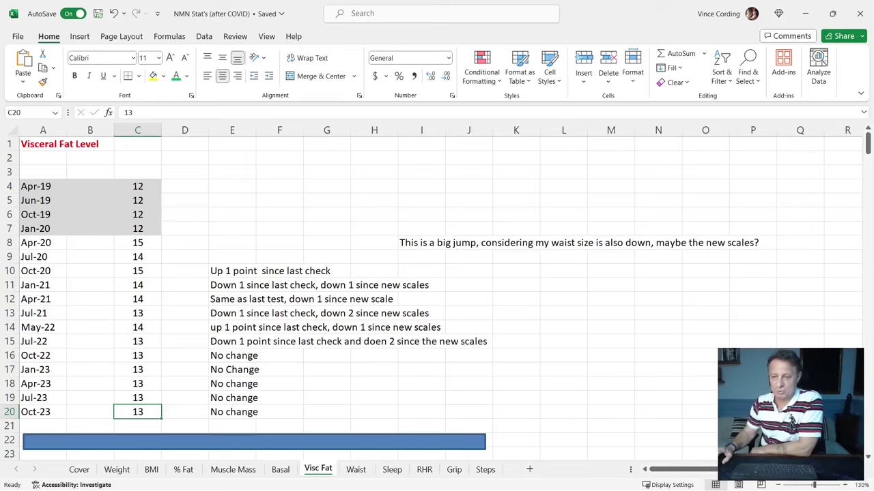
{"action": "left_click", "coordinate": [800, 439]}
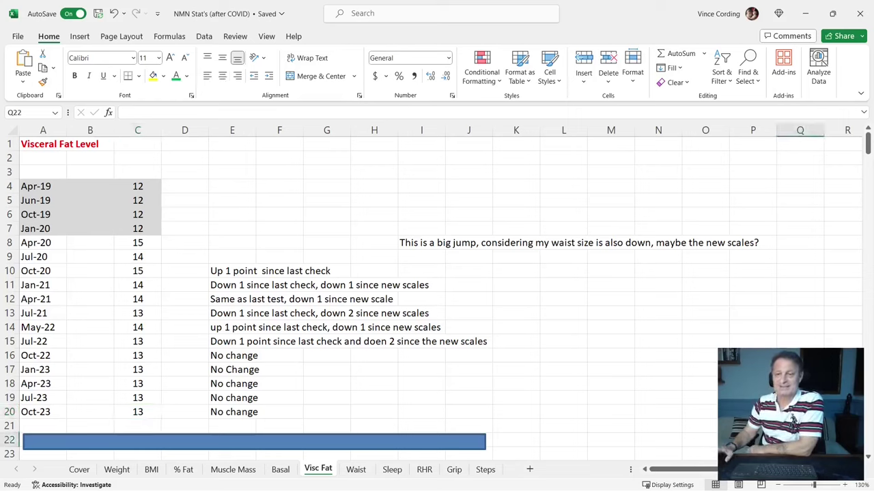
On the Waist sheet, move the blue bar down to row 20 to uncover the Oct-23 row.
{"action": "left_click", "coordinate": [356, 470]}
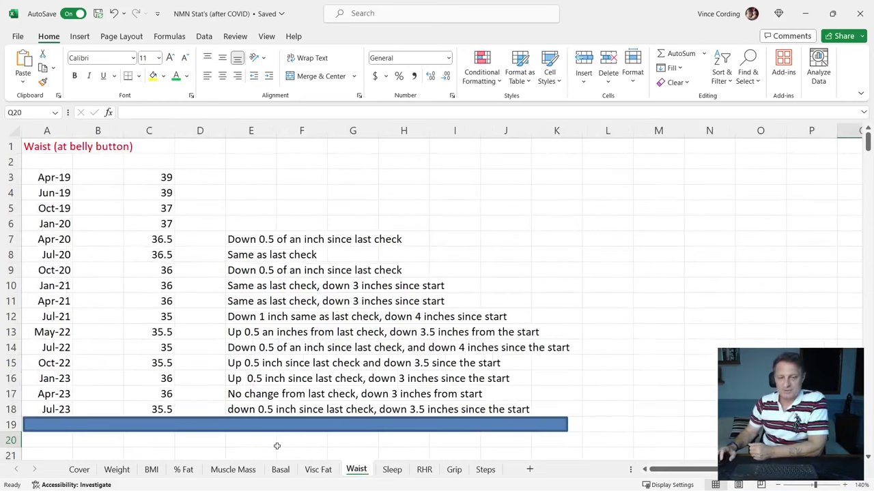
{"action": "left_click_drag", "start_coordinate": [284, 426], "coordinate": [285, 444]}
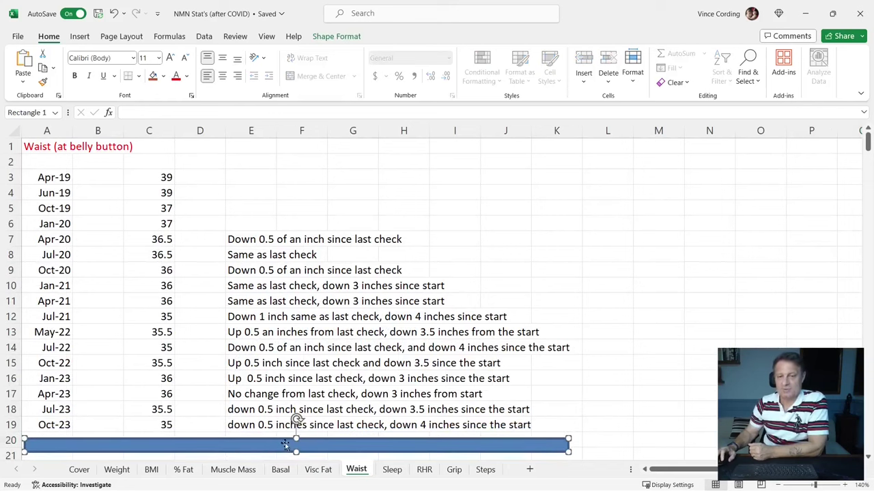
{"action": "left_click", "coordinate": [811, 440]}
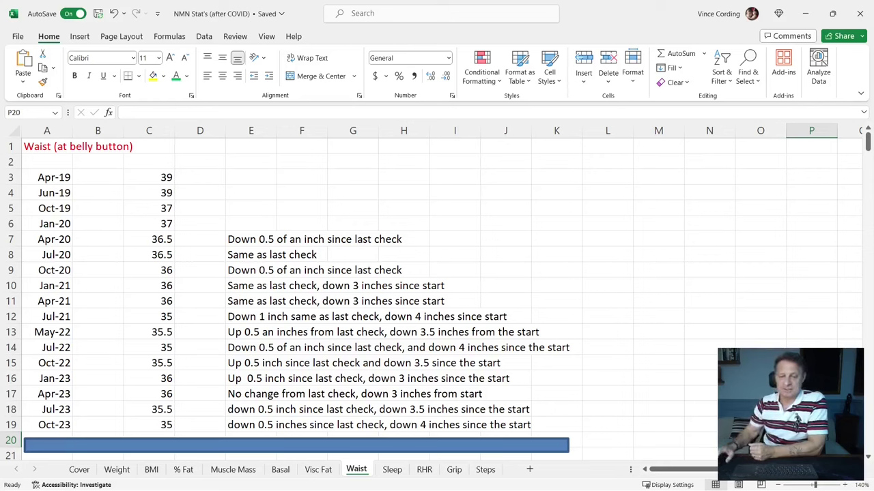
Point out the starting Apr-19 date and its waist measurement by selecting cells A3 and C3.
{"action": "left_click", "coordinate": [66, 177]}
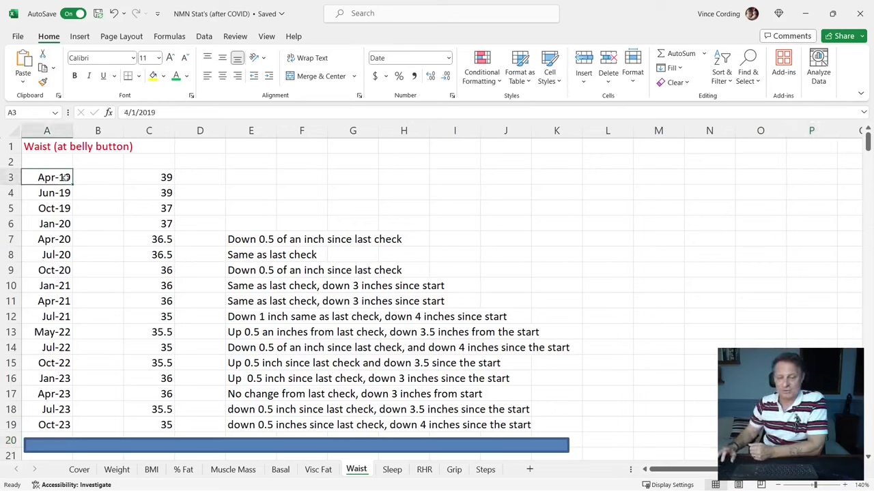
{"action": "left_click", "coordinate": [164, 179]}
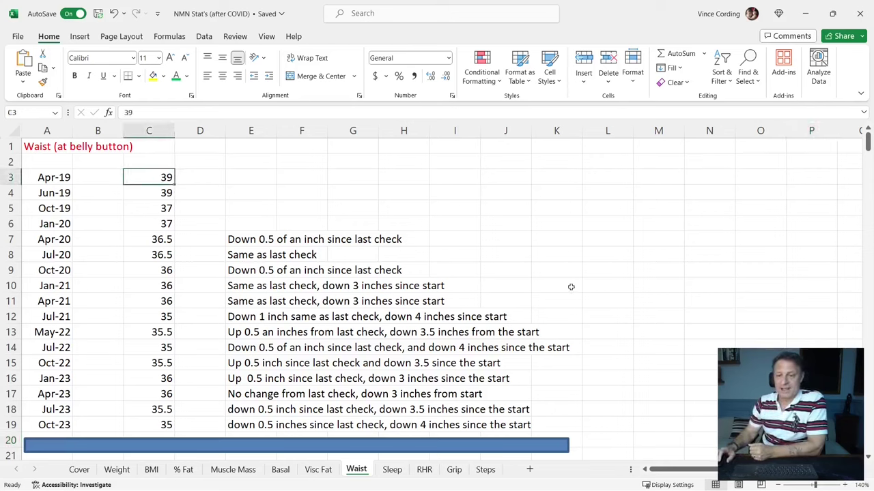
{"action": "left_click", "coordinate": [811, 440]}
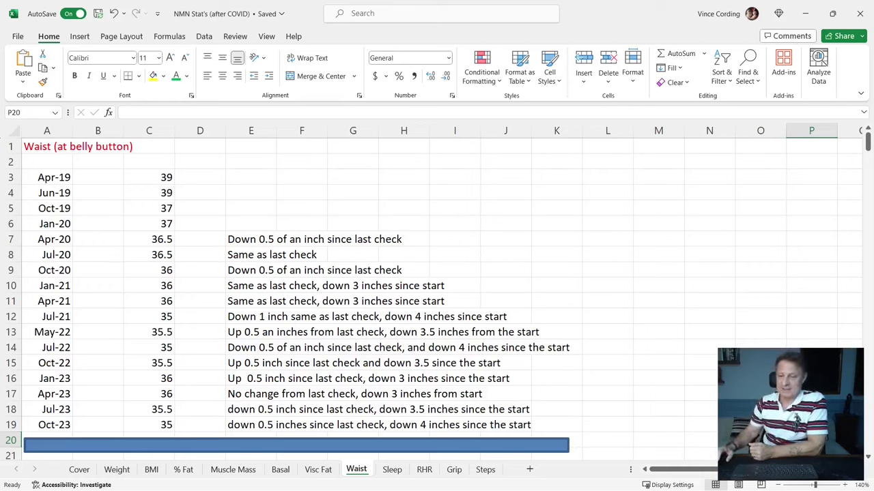
{"action": "left_click", "coordinate": [761, 440]}
{"action": "left_click", "coordinate": [811, 440]}
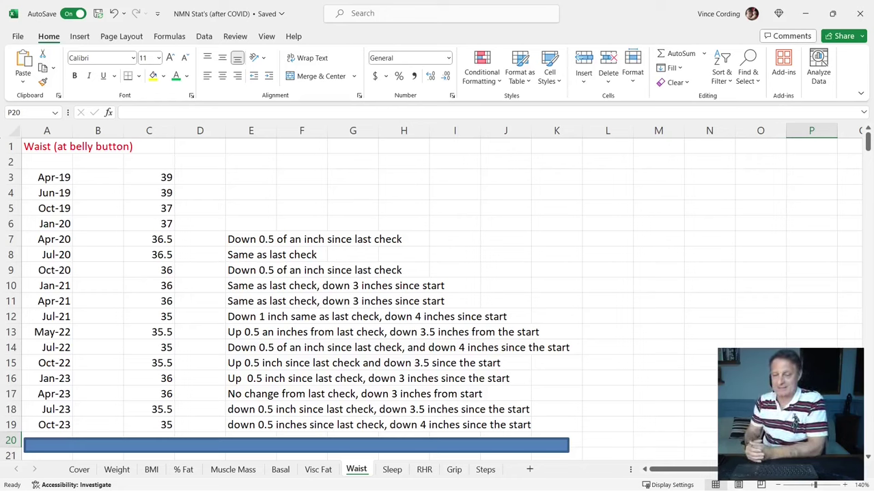
On the Sleep sheet, move the blue rectangle off rows 55–57 to empty columns L–T, rows 38–40, uncovering the Aug-23 to Oct-23 averages.
{"action": "left_click", "coordinate": [394, 470]}
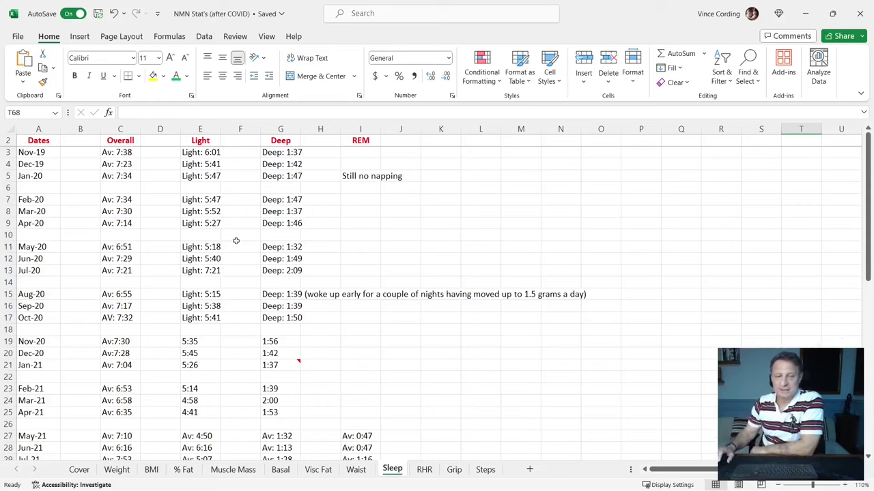
{"action": "left_click", "coordinate": [37, 153]}
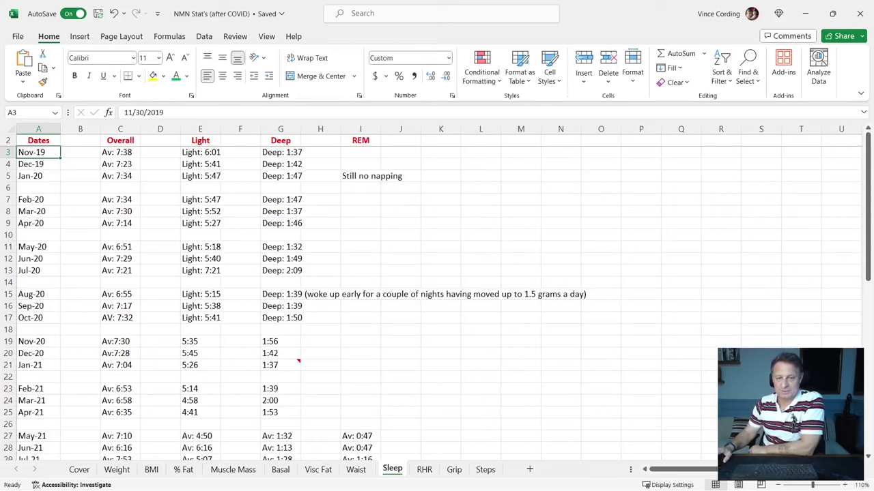
{"action": "scroll", "coordinate": [437, 303], "scroll_direction": "down", "scroll_amount": 5}
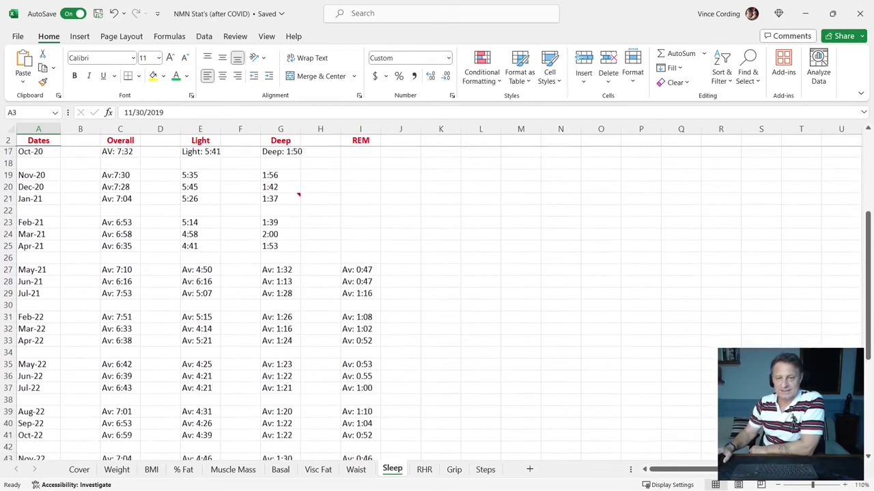
{"action": "scroll", "coordinate": [437, 304], "scroll_direction": "down", "scroll_amount": 2}
{"action": "scroll", "coordinate": [437, 304], "scroll_direction": "down", "scroll_amount": 5}
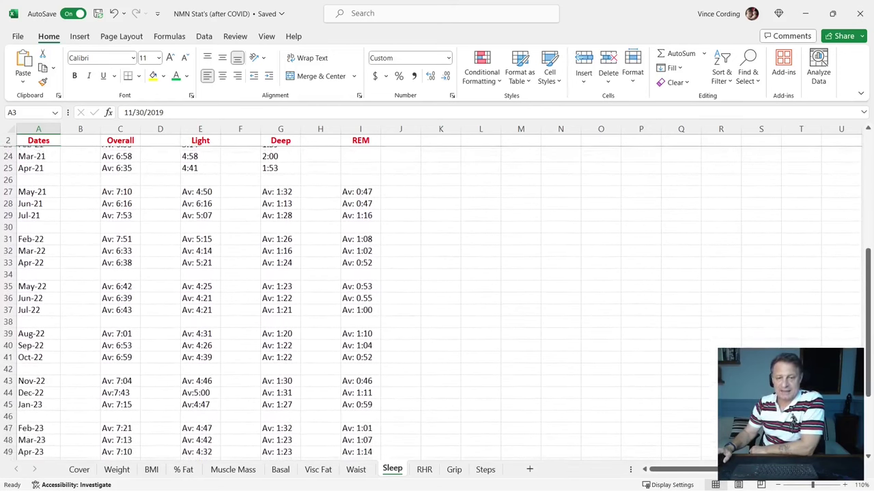
{"action": "scroll", "coordinate": [436, 303], "scroll_direction": "up", "scroll_amount": 1}
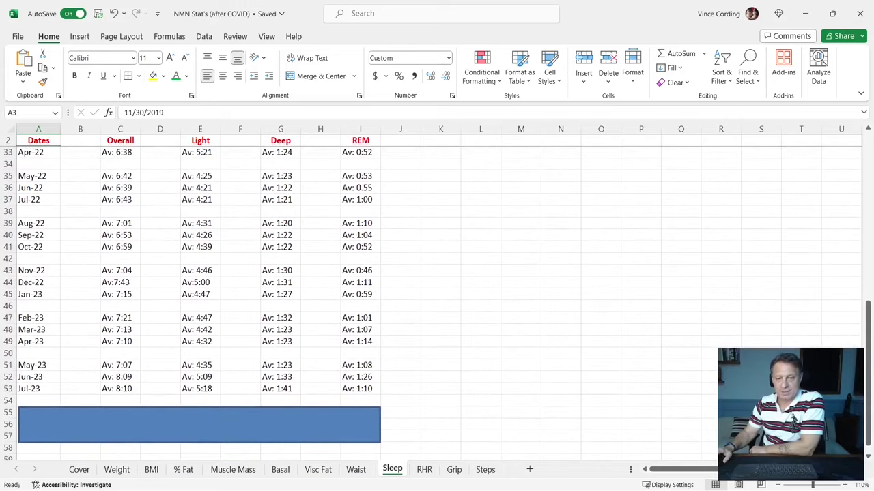
{"action": "left_click_drag", "start_coordinate": [321, 428], "coordinate": [779, 221]}
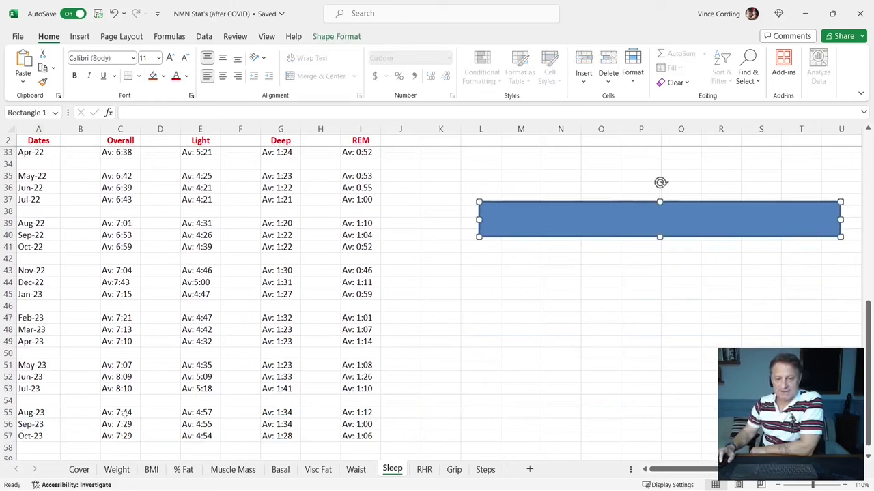
Point out the Aug-23 overall, light, deep and REM sleep averages by selecting each cell in row 55 in turn.
{"action": "left_click", "coordinate": [127, 410]}
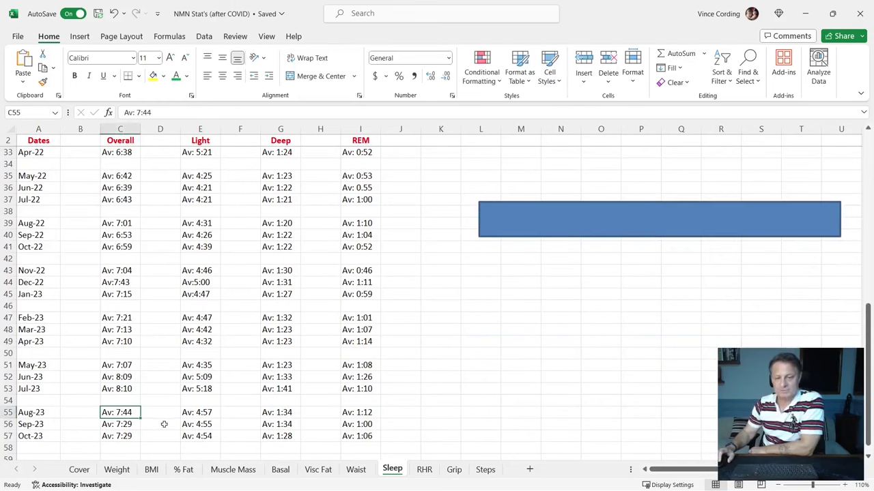
{"action": "left_click", "coordinate": [188, 414]}
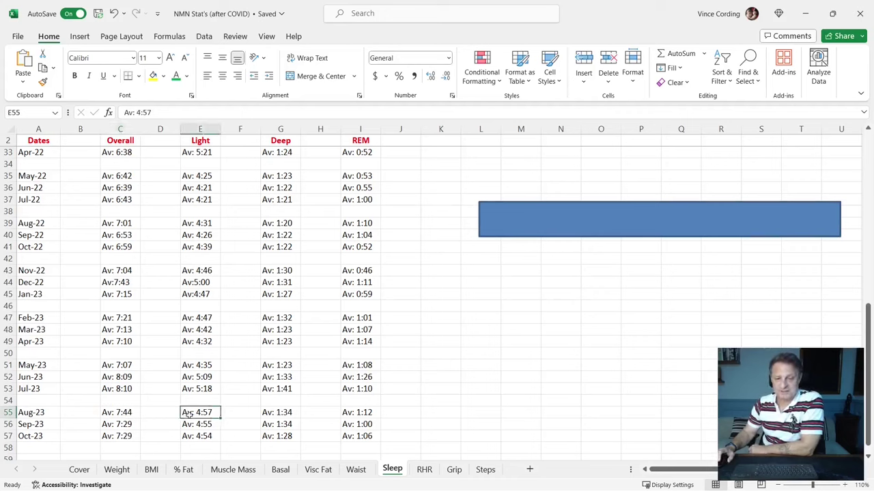
{"action": "left_click", "coordinate": [262, 414]}
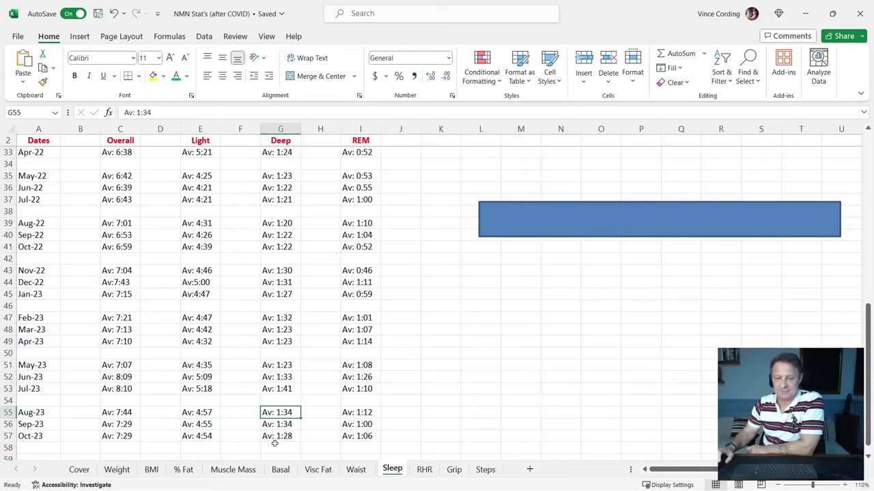
{"action": "left_click", "coordinate": [355, 413]}
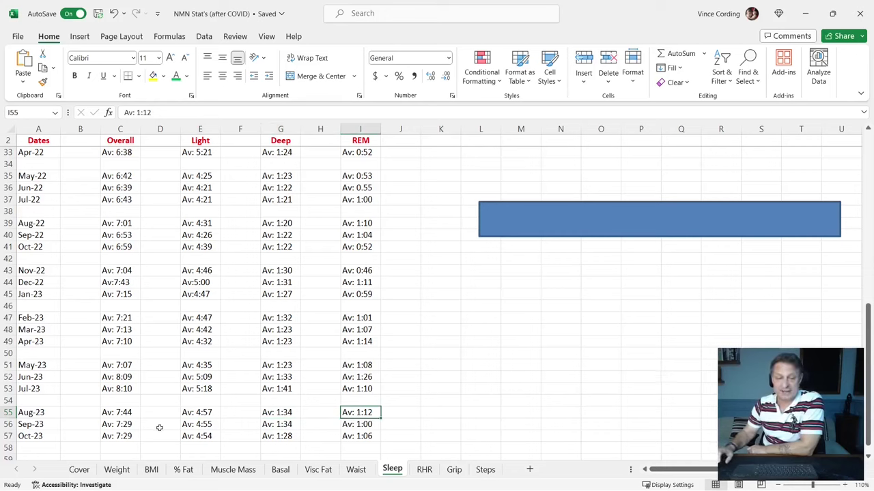
Point out the Sep-23 overall, light, deep and REM sleep averages by selecting each cell in row 56 in turn.
{"action": "left_click", "coordinate": [113, 426]}
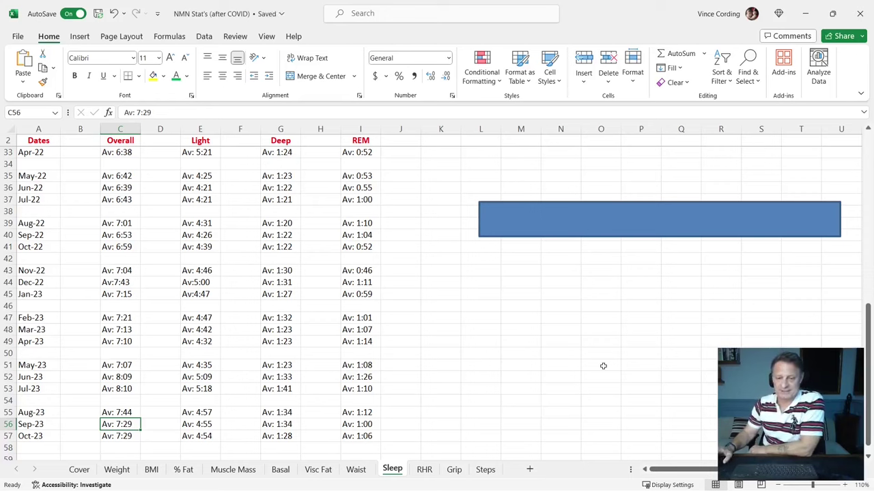
{"action": "left_click", "coordinate": [205, 428]}
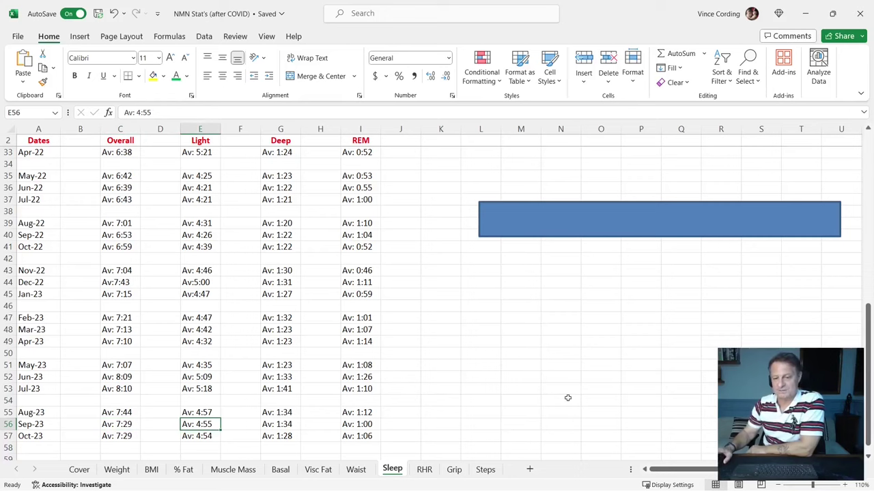
{"action": "left_click", "coordinate": [281, 427]}
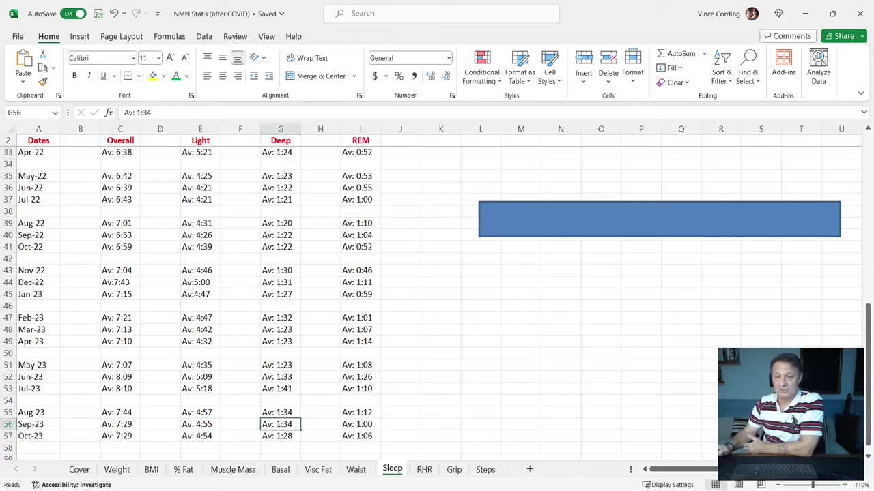
{"action": "left_click", "coordinate": [366, 425]}
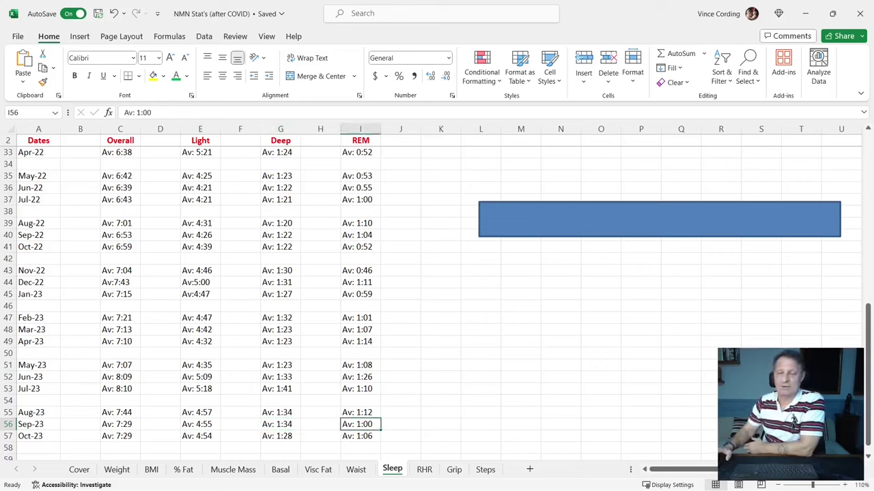
Point out the Oct-23 overall, light, deep and REM sleep averages in row 57, finishing on an empty cell away from the data.
{"action": "left_click", "coordinate": [109, 437]}
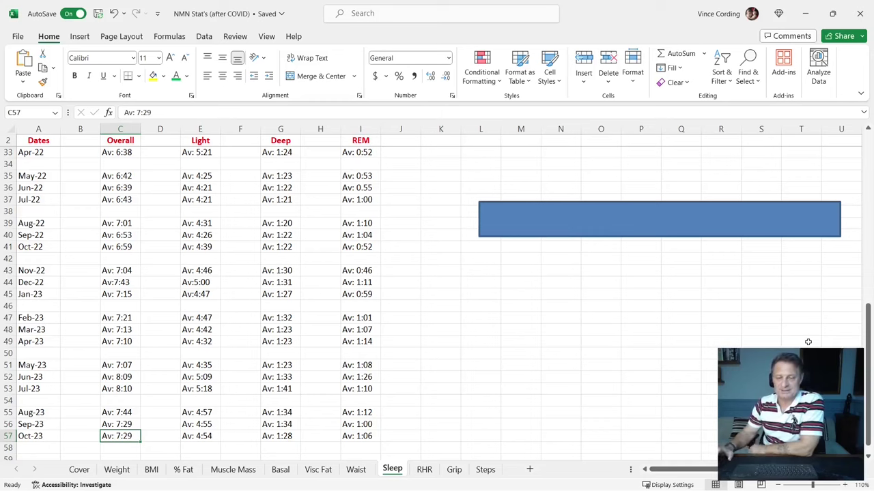
{"action": "left_click", "coordinate": [200, 437]}
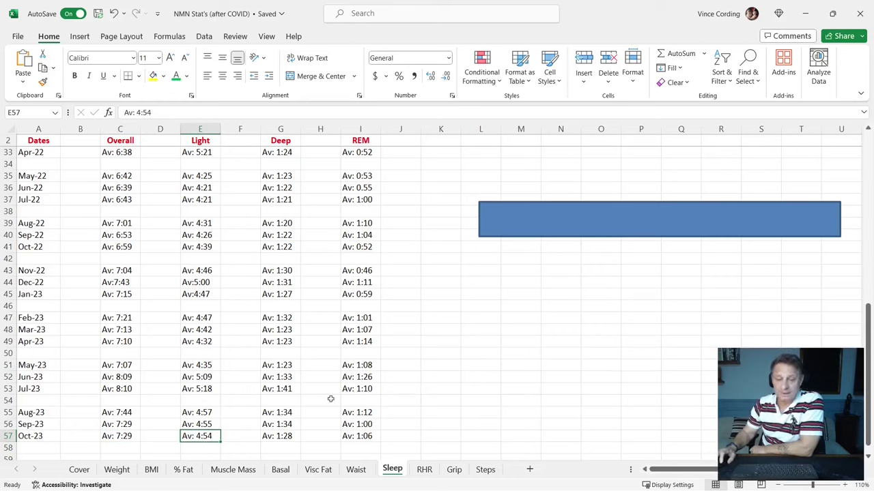
{"action": "left_click", "coordinate": [285, 437]}
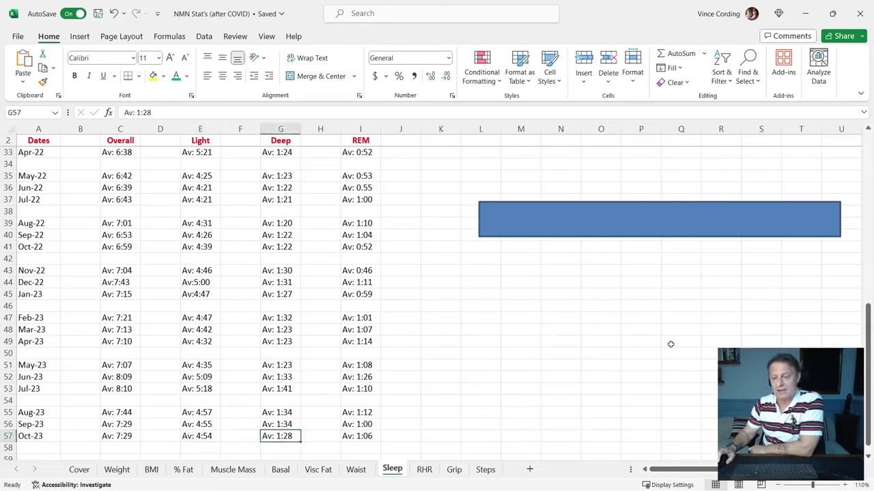
{"action": "left_click", "coordinate": [349, 437]}
{"action": "left_click", "coordinate": [800, 412]}
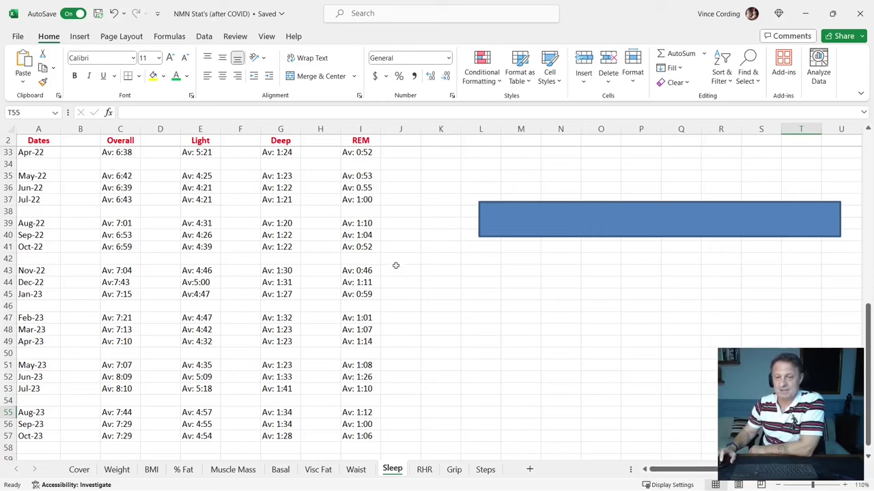
Highlight the REM averages for Nov-22 and Jan-23 and the range from Feb-23 to Oct-23, finishing on an empty cell.
{"action": "left_click", "coordinate": [366, 269]}
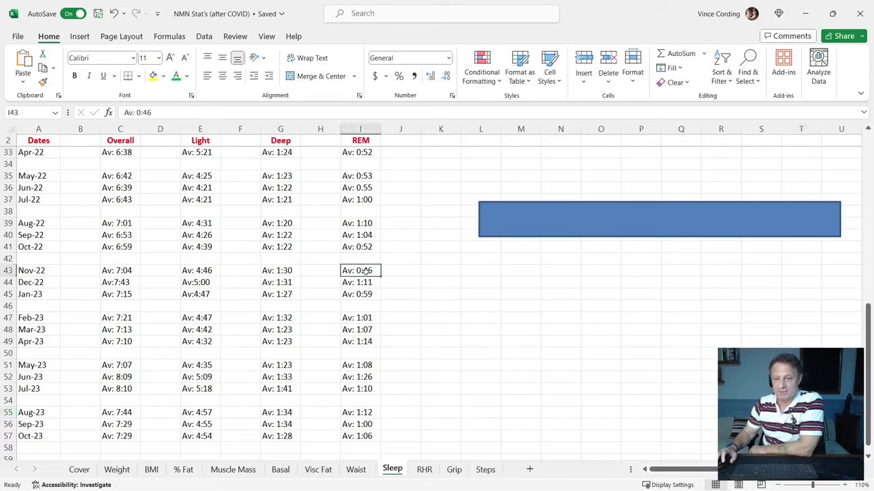
{"action": "left_click", "coordinate": [372, 293]}
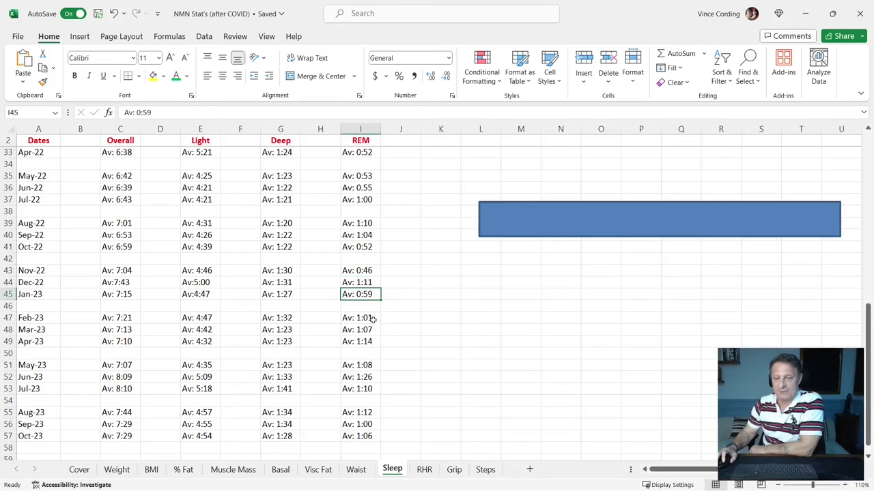
{"action": "left_click_drag", "start_coordinate": [373, 319], "coordinate": [371, 438]}
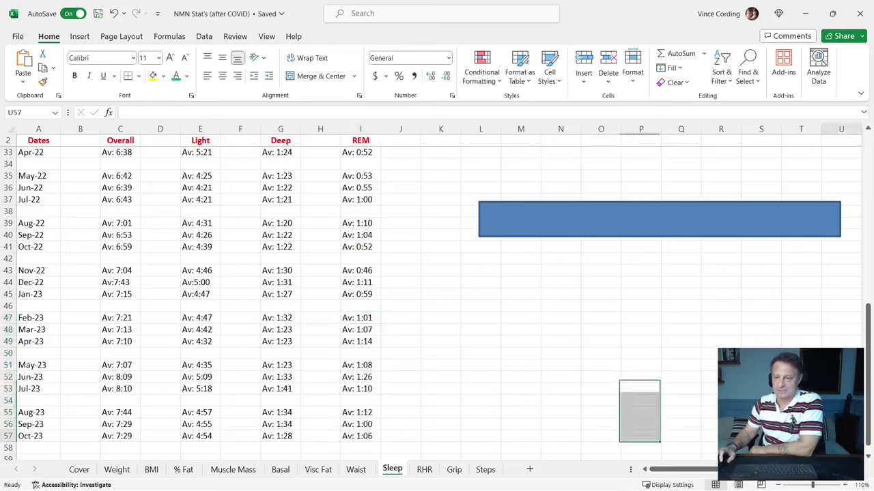
{"action": "left_click", "coordinate": [841, 437]}
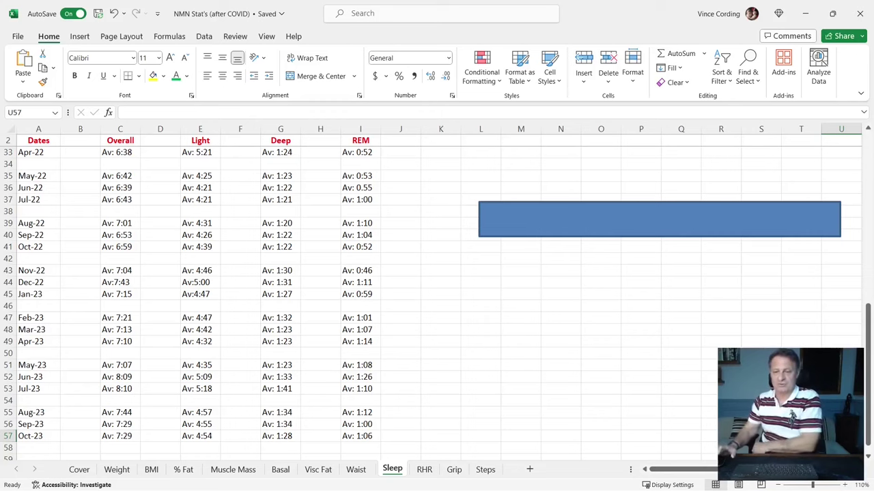
{"action": "key", "text": "Up"}
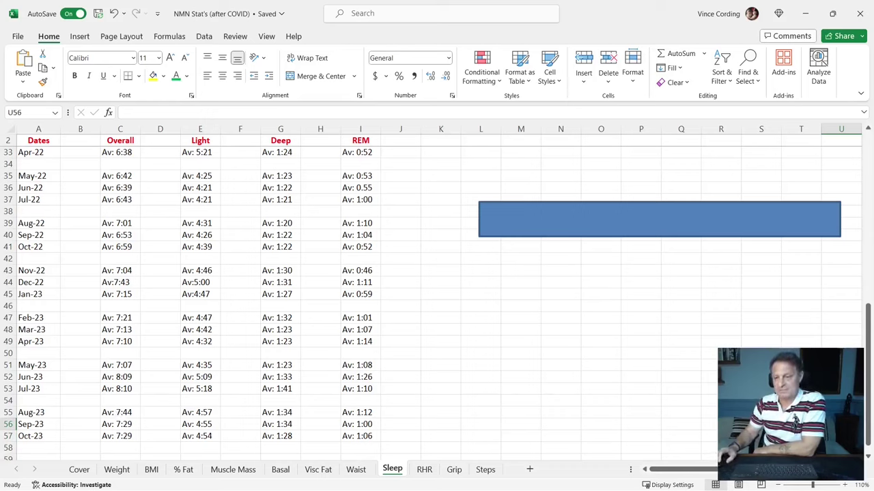
{"action": "key", "text": "Left"}
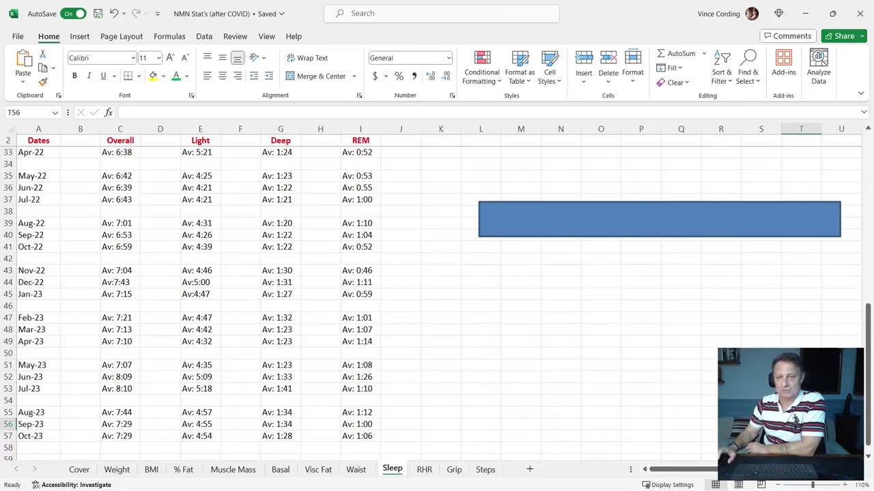
On the RHR sheet, move the larger blue rectangle off rows 59–61 to empty columns W–Z, rows 36–38, uncovering the Aug-23 to Oct-23 heart rates.
{"action": "left_click", "coordinate": [424, 470]}
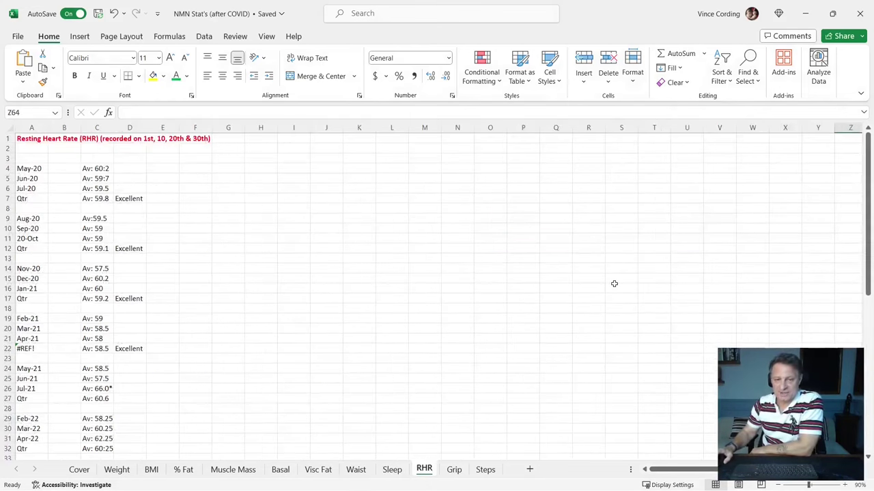
{"action": "left_click", "coordinate": [32, 169]}
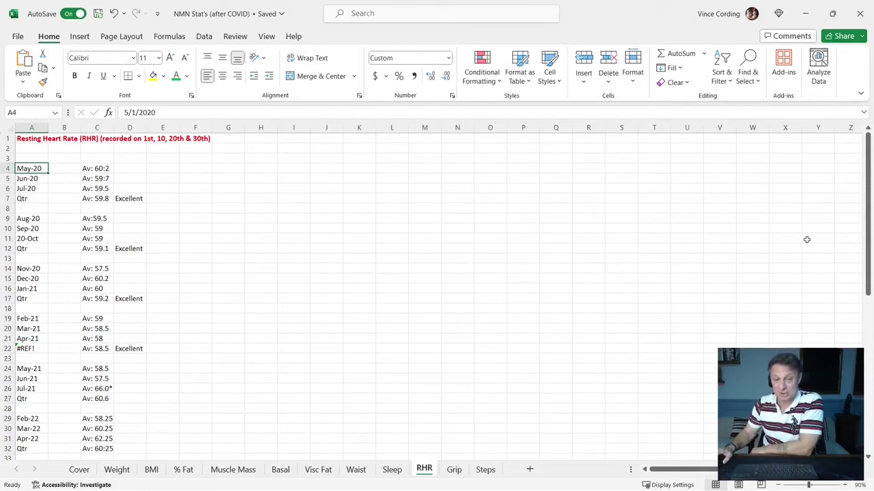
{"action": "scroll", "coordinate": [806, 240], "scroll_direction": "down", "scroll_amount": 3}
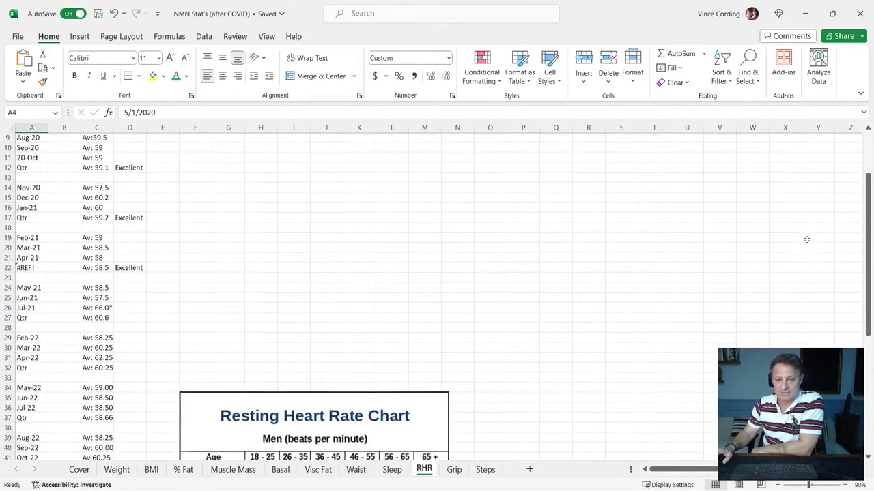
{"action": "scroll", "coordinate": [806, 239], "scroll_direction": "down", "scroll_amount": 3}
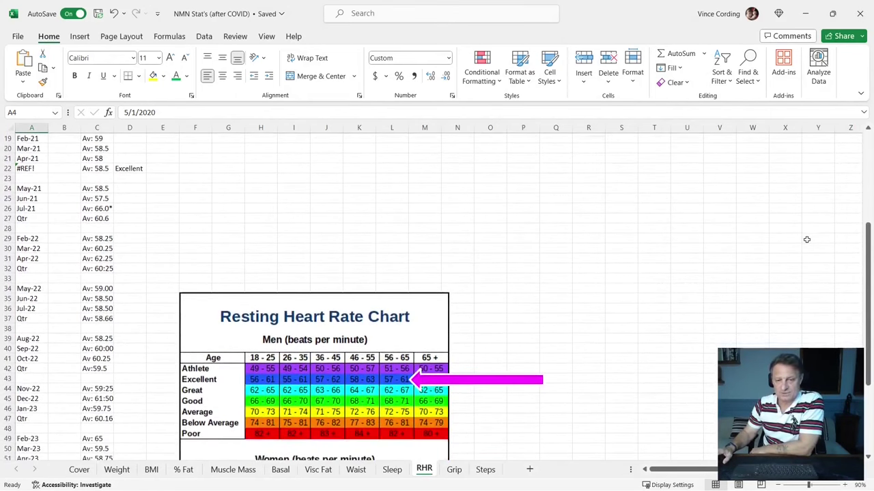
{"action": "scroll", "coordinate": [806, 240], "scroll_direction": "down", "scroll_amount": 4}
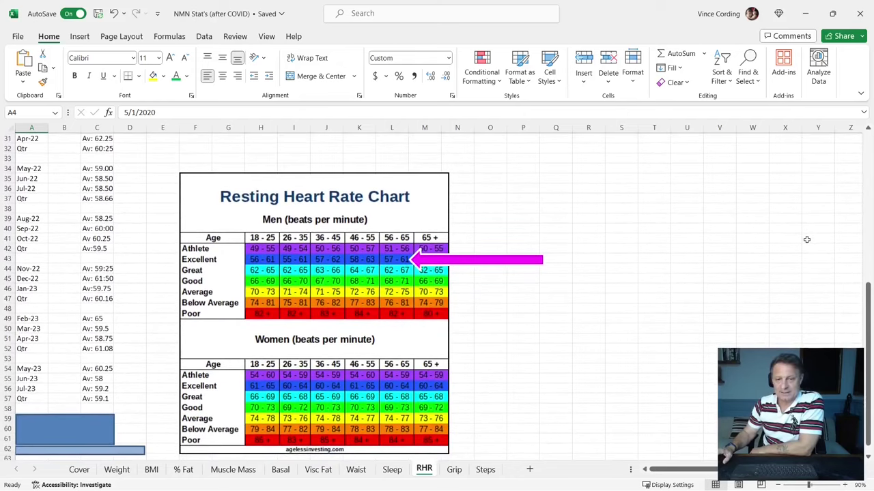
{"action": "scroll", "coordinate": [806, 240], "scroll_direction": "down", "scroll_amount": 1}
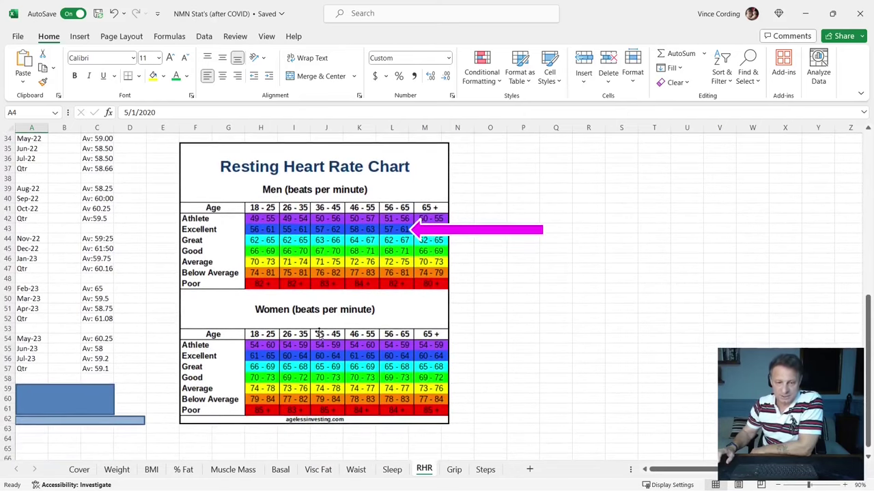
{"action": "left_click", "coordinate": [87, 401]}
{"action": "left_click_drag", "start_coordinate": [87, 401], "coordinate": [829, 169]}
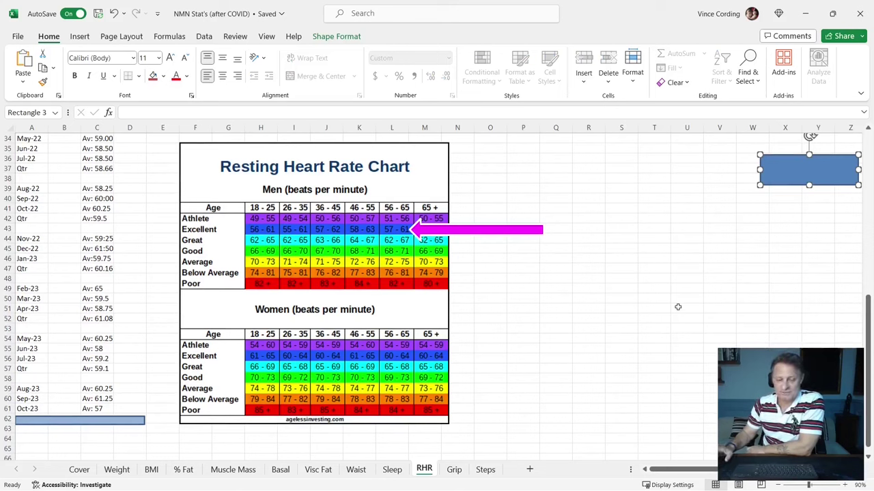
{"action": "left_click", "coordinate": [814, 317]}
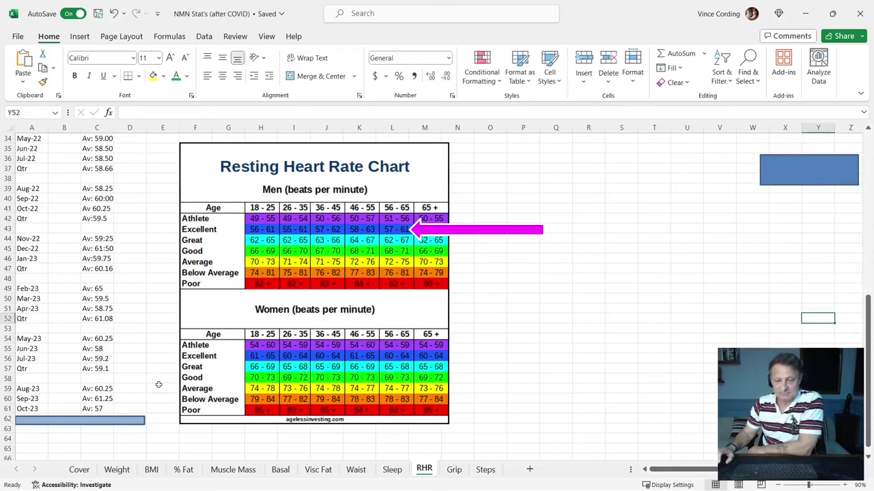
Move the thin blue bar off row 62 to the empty area just below the other rectangle, uncovering the latest quarterly average.
{"action": "left_click", "coordinate": [821, 346]}
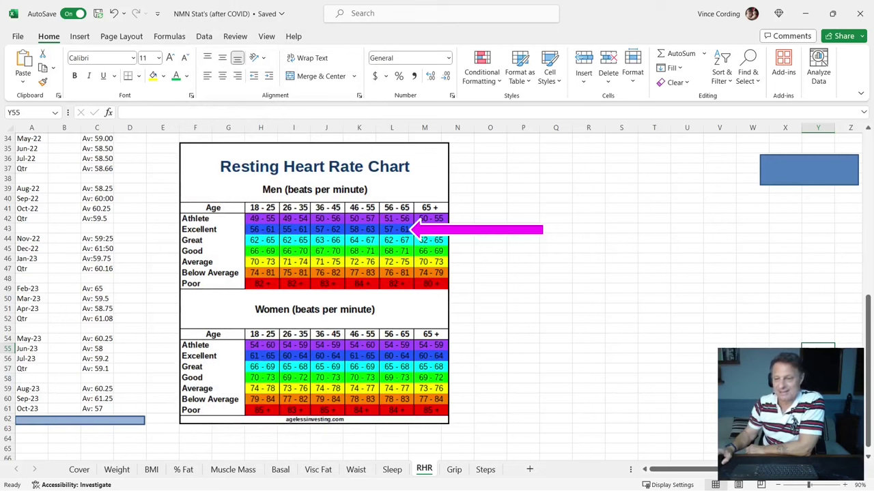
{"action": "left_click_drag", "start_coordinate": [108, 419], "coordinate": [806, 210]}
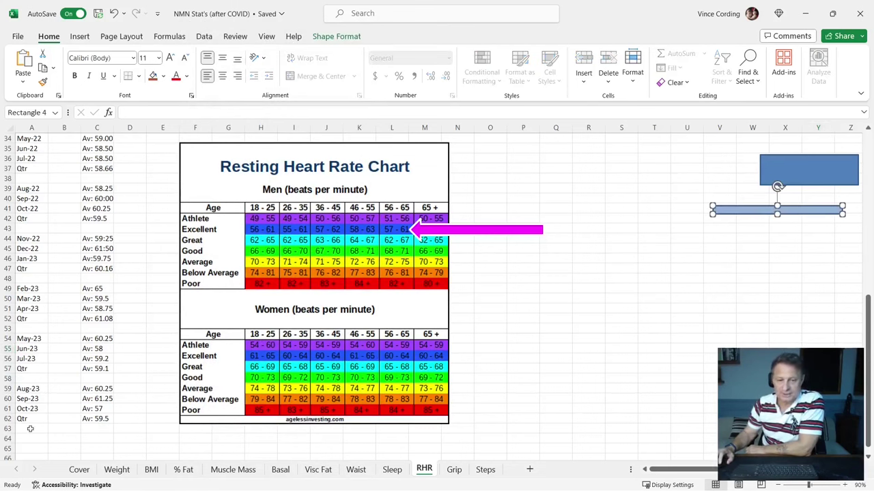
Deselect the thin blue bar by moving the selection to an empty cell away from the resting heart rate data.
{"action": "left_click", "coordinate": [777, 346]}
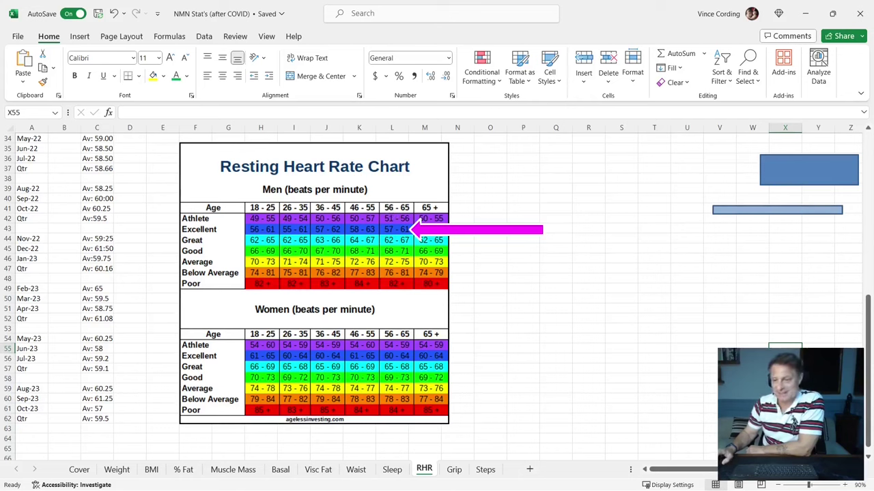
{"action": "left_click", "coordinate": [817, 408]}
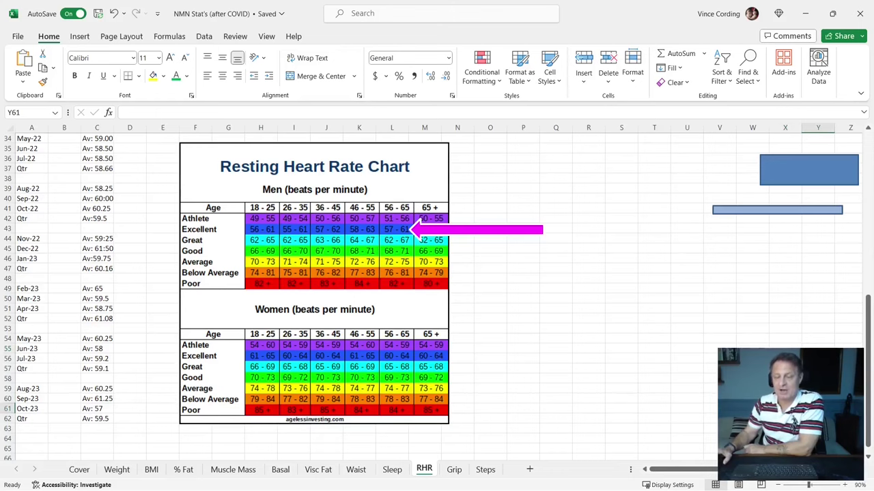
{"action": "key", "text": "Down"}
{"action": "key", "text": "Down"}
{"action": "key", "text": "Down"}
On the Grip sheet, move the blue bar from row 8 to row 11, uncovering the Oct-23 left and right grip strengths, finishing on an empty cell.
{"action": "left_click", "coordinate": [454, 471]}
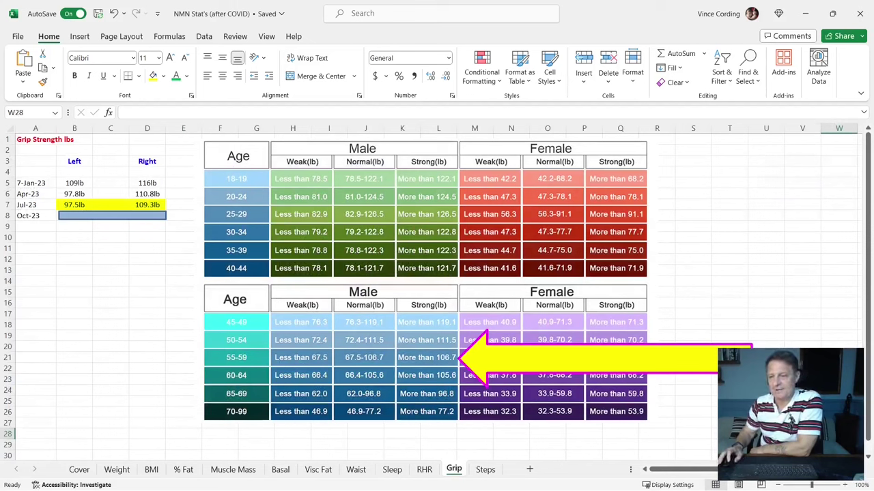
{"action": "left_click", "coordinate": [839, 423]}
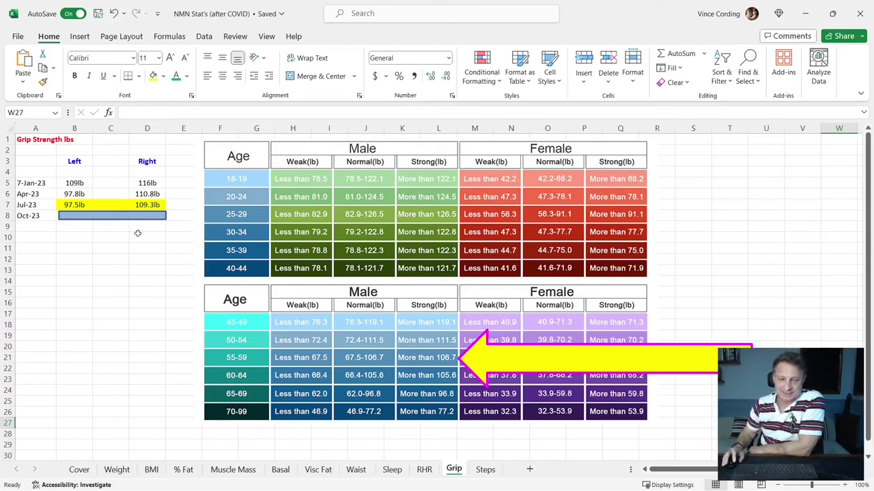
{"action": "left_click_drag", "start_coordinate": [138, 218], "coordinate": [141, 251]}
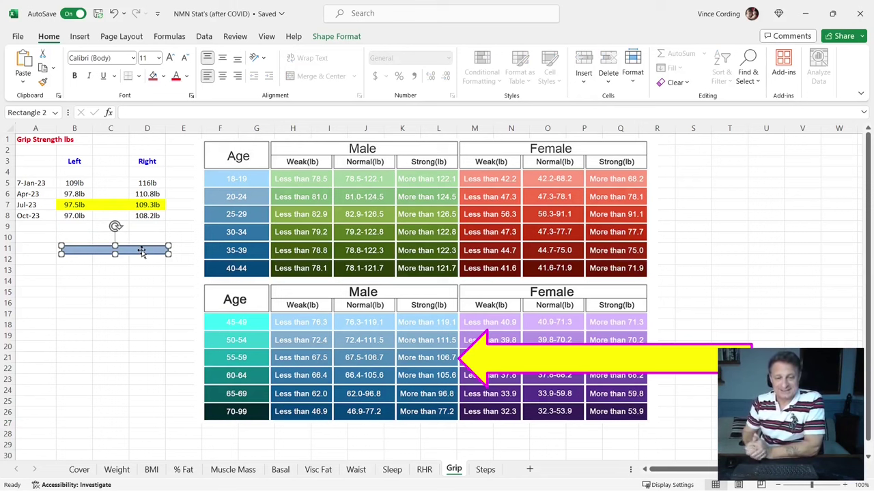
{"action": "left_click", "coordinate": [185, 303]}
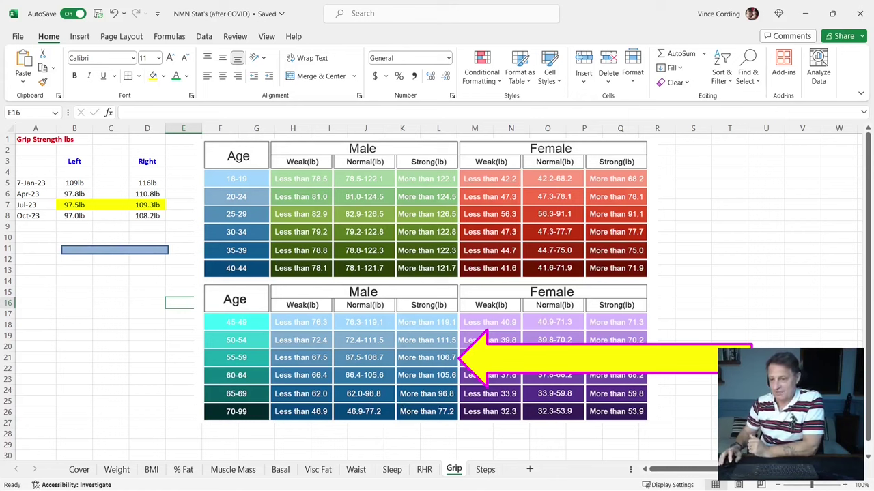
{"action": "key", "text": "ctrl+End"}
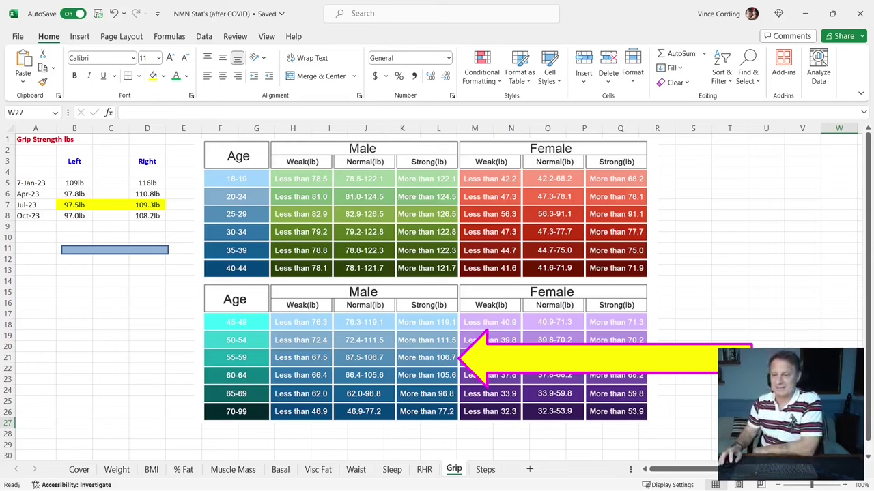
{"action": "left_click", "coordinate": [802, 423]}
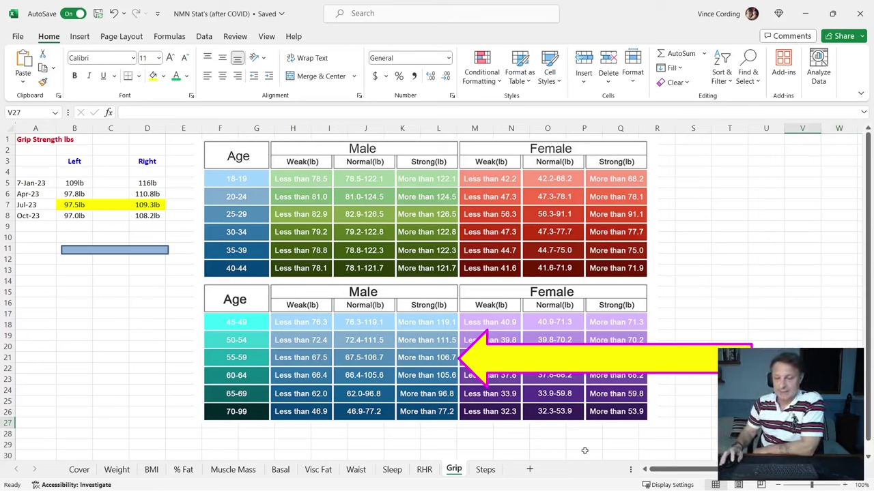
On the Steps sheet, move the larger blue rectangle off rows 13–15 to empty columns K–M, rows 11–13, uncovering the Aug-23 to Oct-23 steps.
{"action": "left_click", "coordinate": [487, 470]}
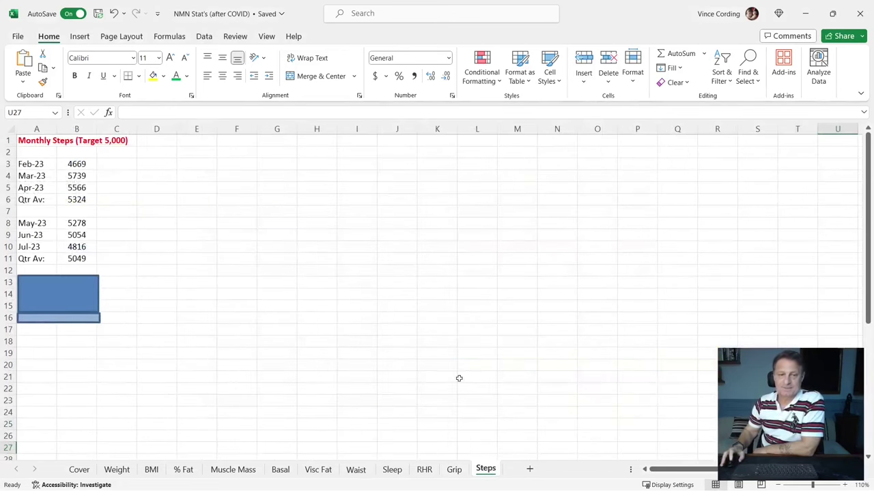
{"action": "left_click_drag", "start_coordinate": [35, 296], "coordinate": [460, 270]}
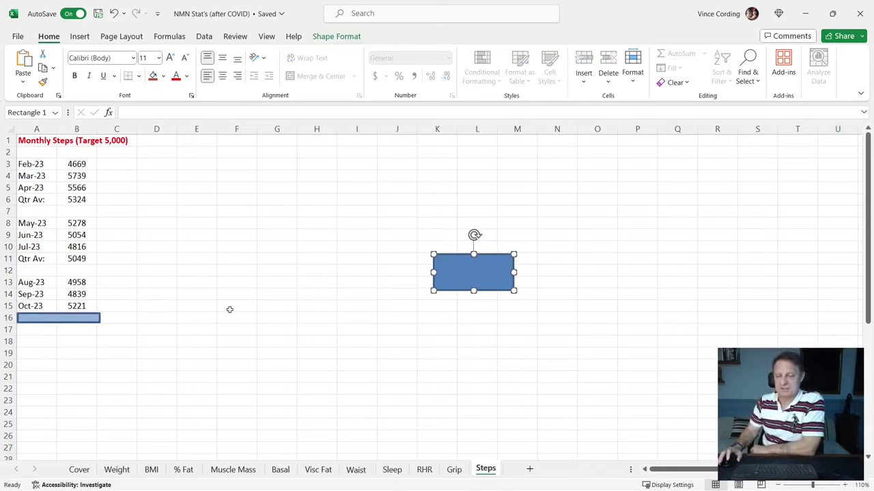
{"action": "left_click", "coordinate": [706, 401]}
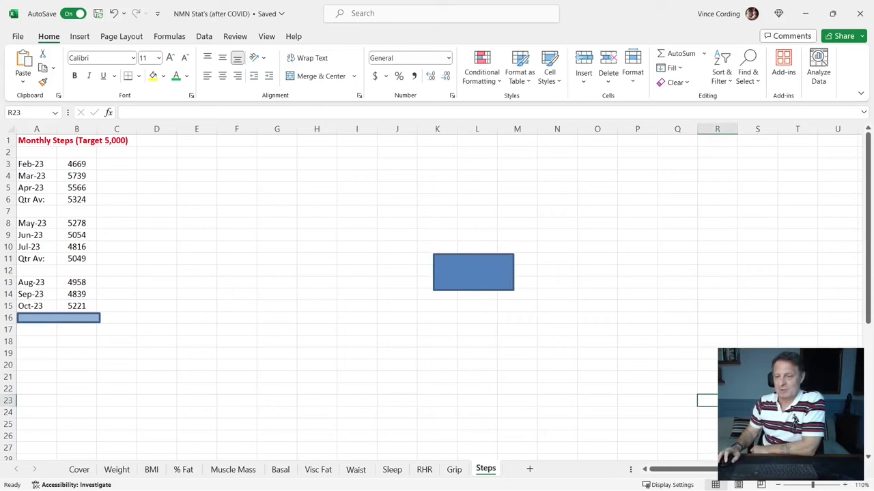
Move the thin blue bar off row 16 to the empty area below the other rectangle's level, uncovering the latest quarterly steps average.
{"action": "left_click", "coordinate": [838, 437]}
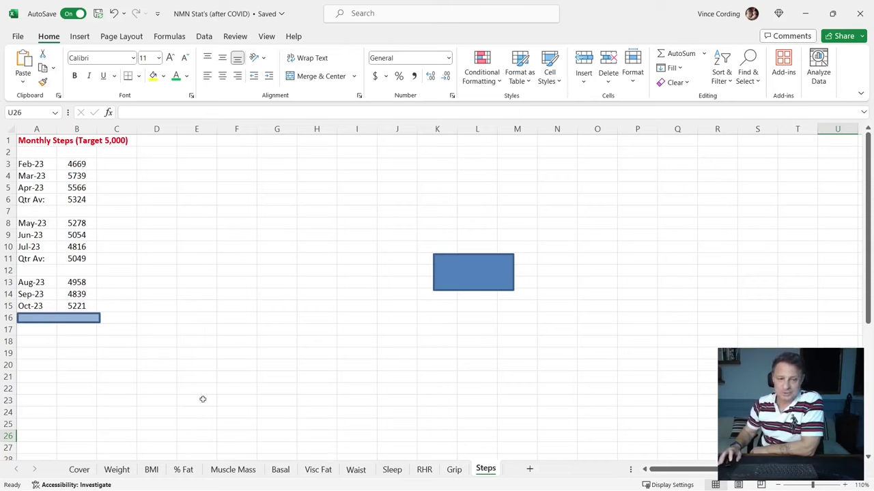
{"action": "left_click", "coordinate": [90, 321]}
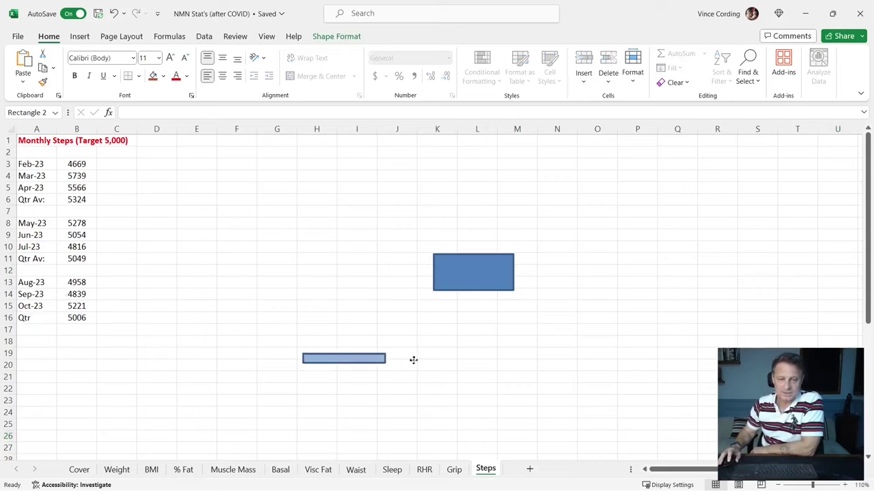